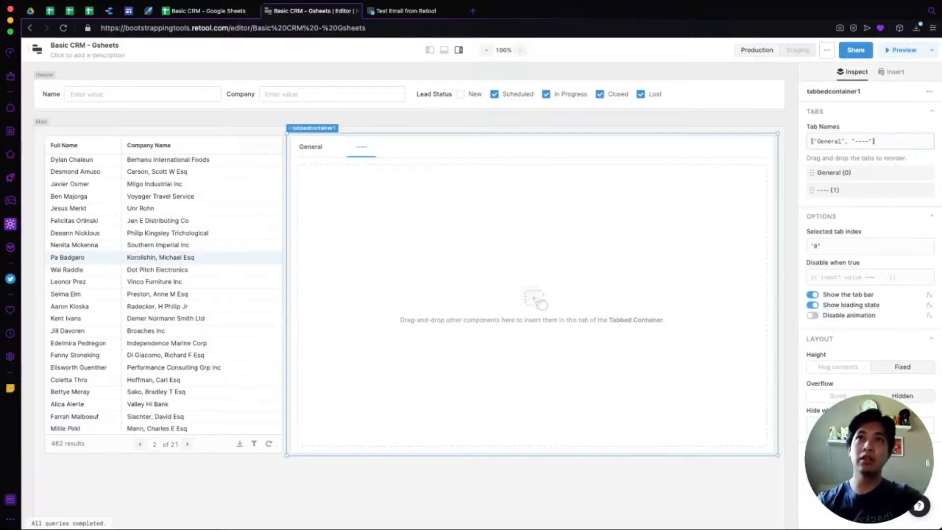
Step: Rename the tabbed container's second tab to "Billing History"
{"action": "left_click", "coordinate": [865, 142]}
{"action": "key", "text": "Right"}
{"action": "key", "text": "BackSpace"}
{"action": "key", "text": "BackSpace"}
{"action": "key", "text": "BackSpace"}
{"action": "key", "text": "BackSpace"}
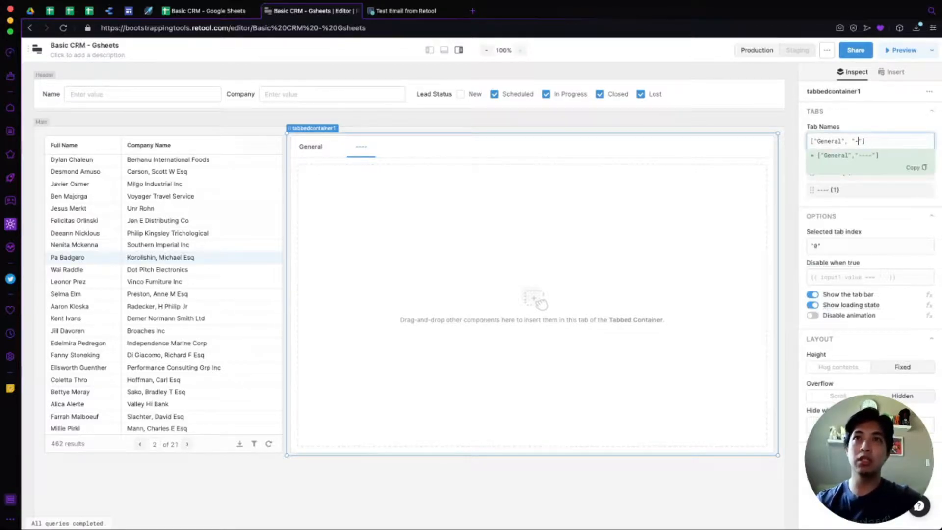
{"action": "type", "text": "Billing"}
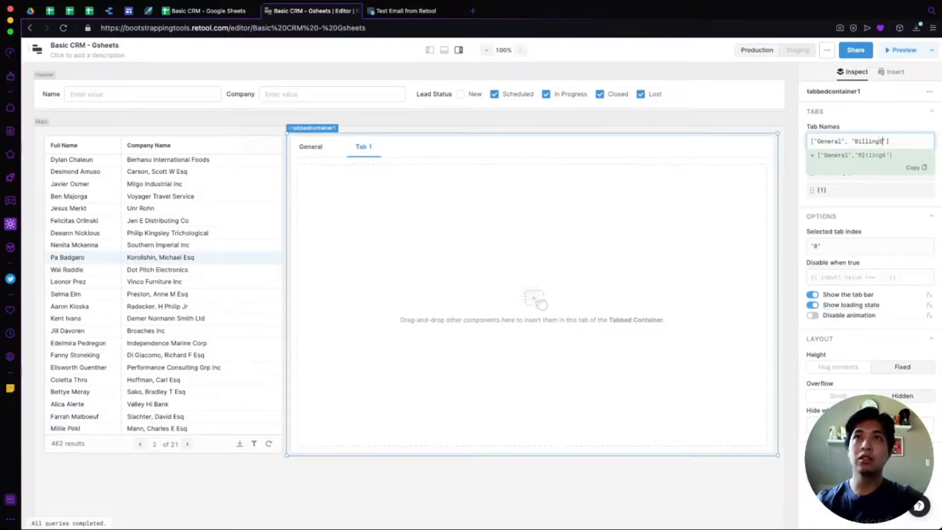
{"action": "type", "text": " History"}
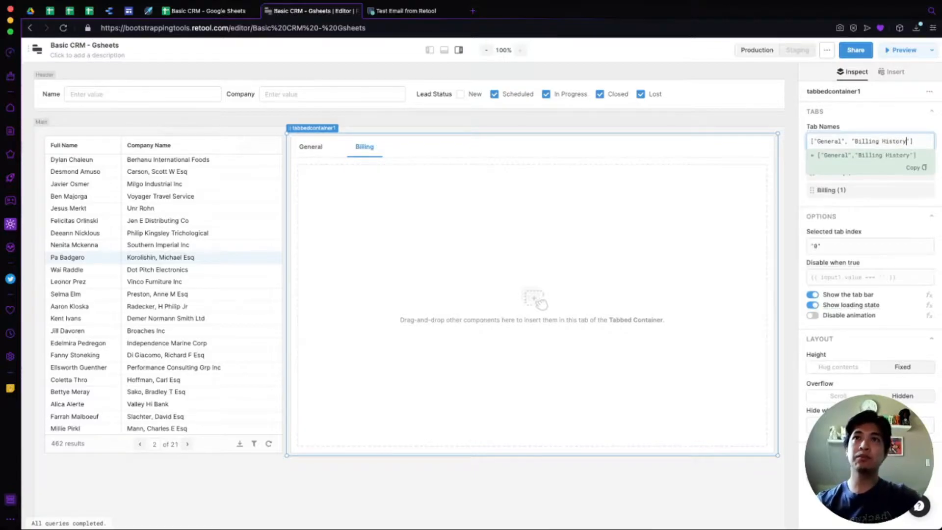
{"action": "left_click", "coordinate": [560, 314]}
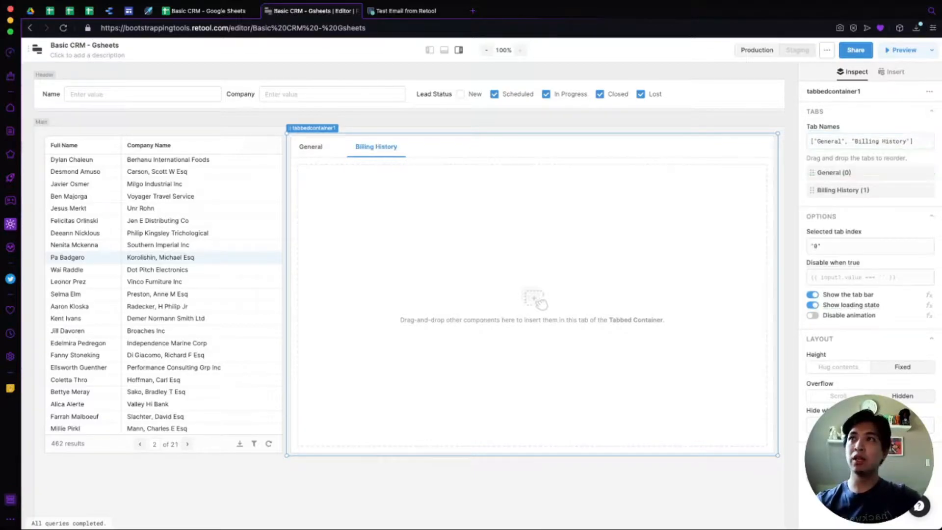
Step: Add a Chart component to the Billing History tab and enlarge it to fill the tab area
{"action": "left_click", "coordinate": [891, 72]}
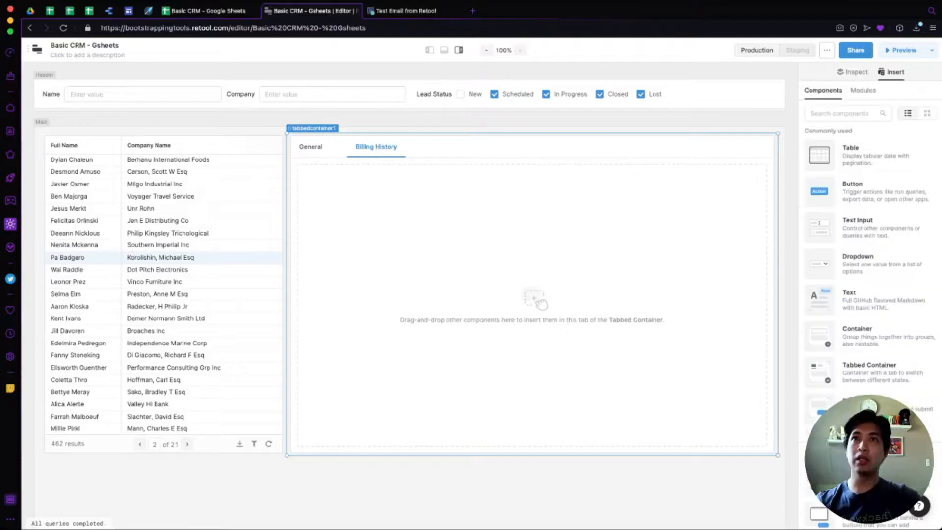
{"action": "type", "text": "chart"}
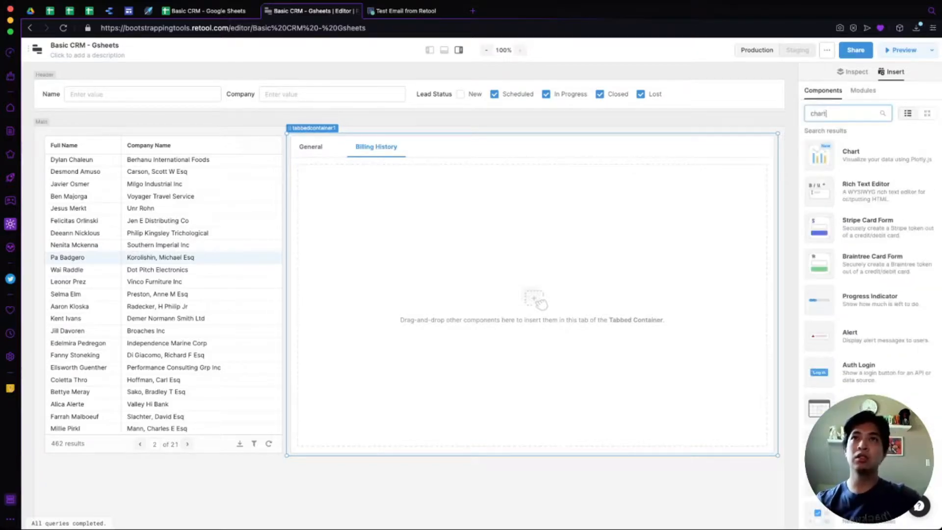
{"action": "left_click_drag", "start_coordinate": [850, 153], "coordinate": [415, 235]}
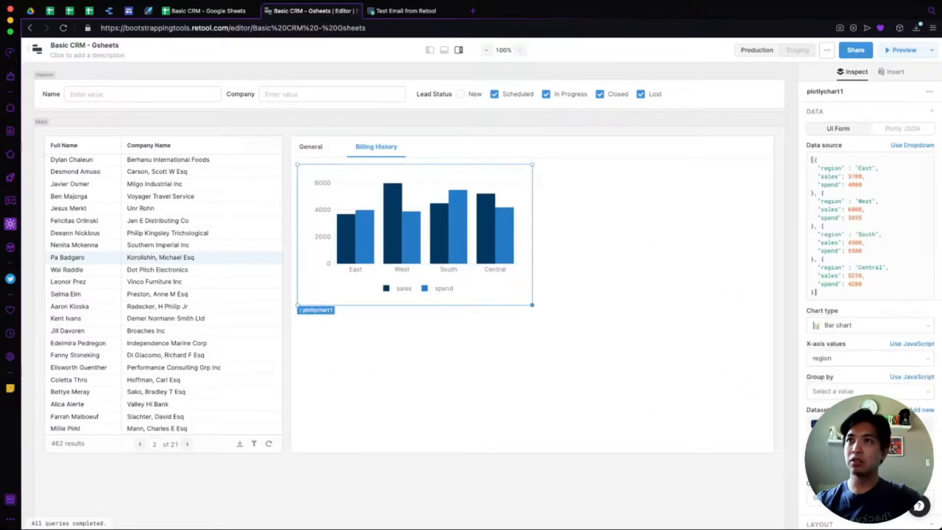
{"action": "left_click_drag", "start_coordinate": [532, 305], "coordinate": [767, 446]}
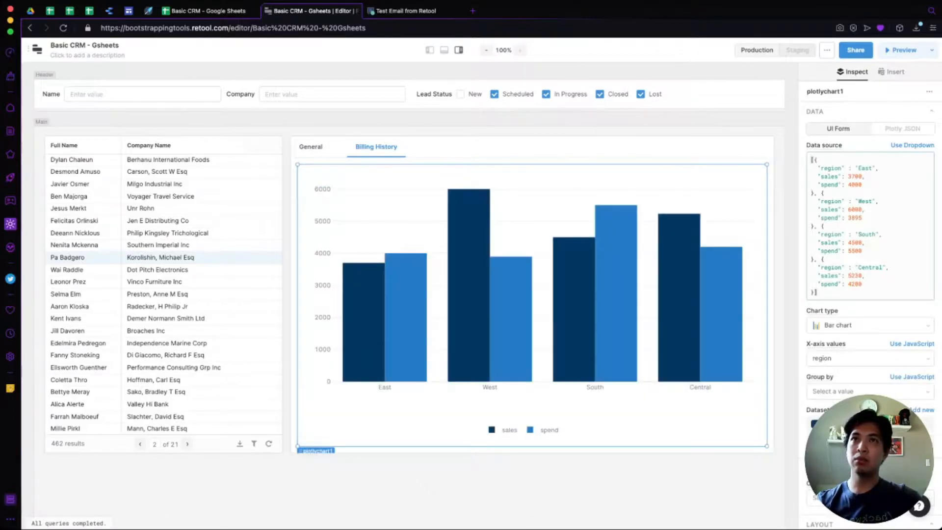
{"action": "left_click", "coordinate": [882, 234]}
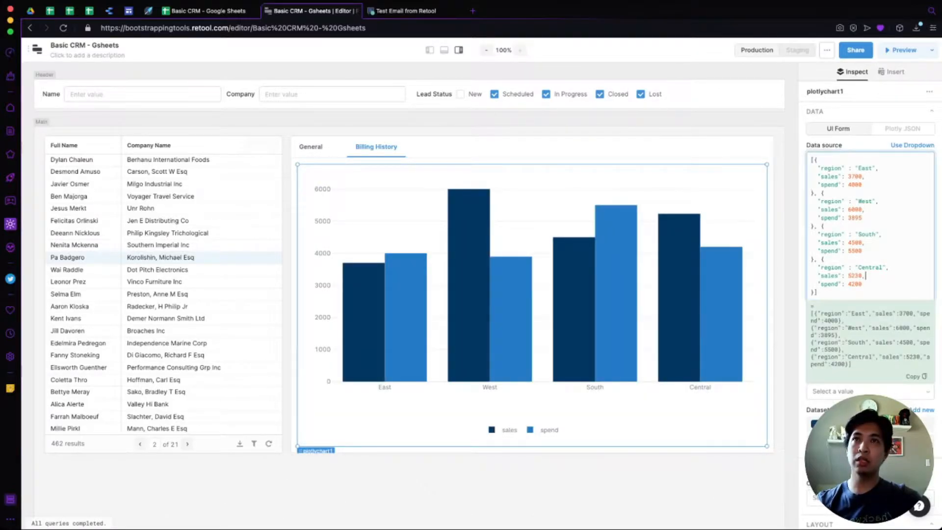
{"action": "left_click", "coordinate": [422, 486]}
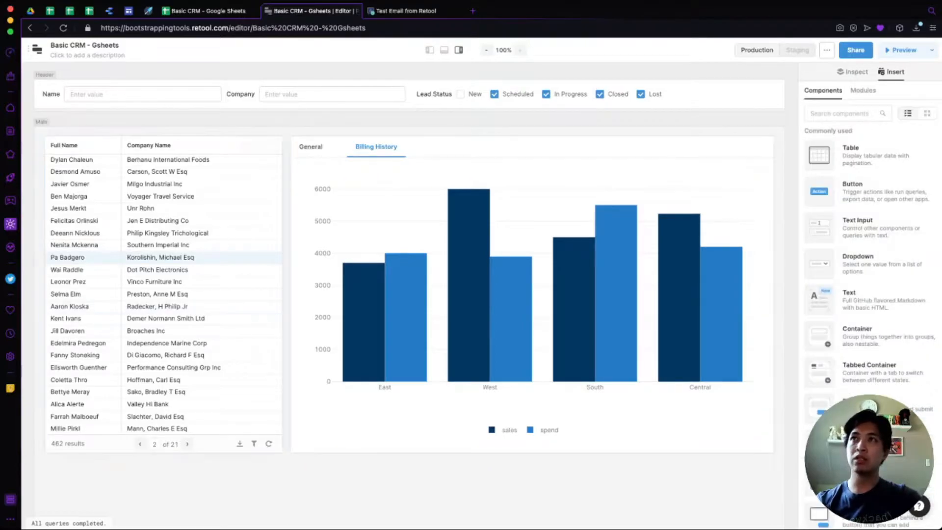
Step: Show the query editor, then switch to the Basic CRM spreadsheet in Google Sheets and examine the Date, Account and Amount columns of billing_history
{"action": "left_click", "coordinate": [444, 50]}
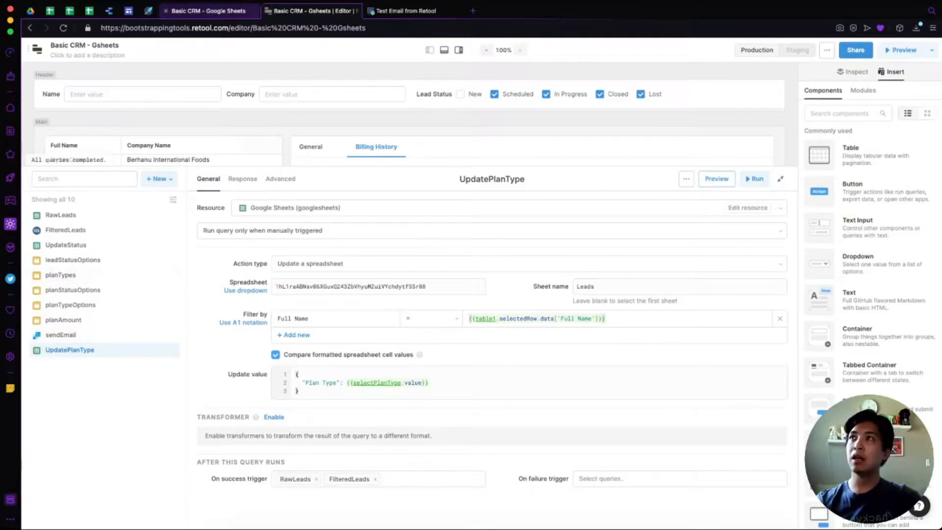
{"action": "left_click", "coordinate": [209, 11]}
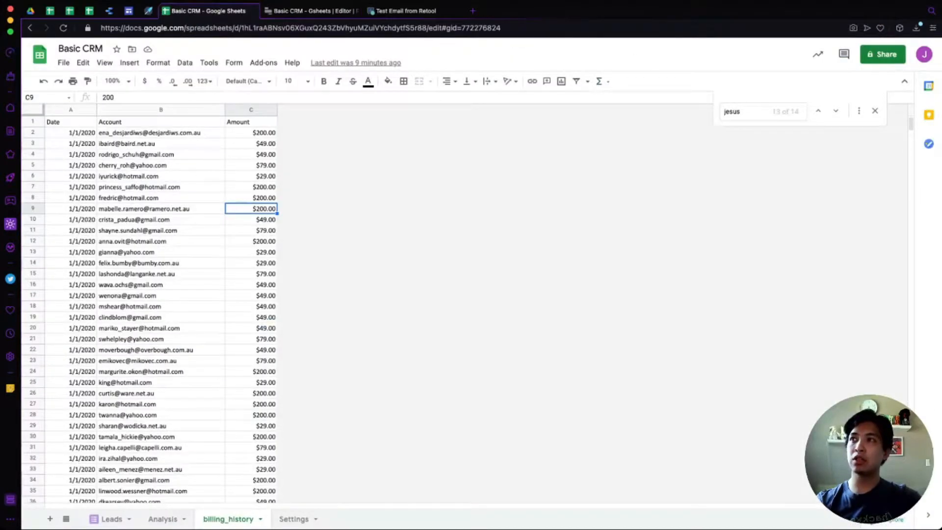
{"action": "left_click", "coordinate": [71, 121]}
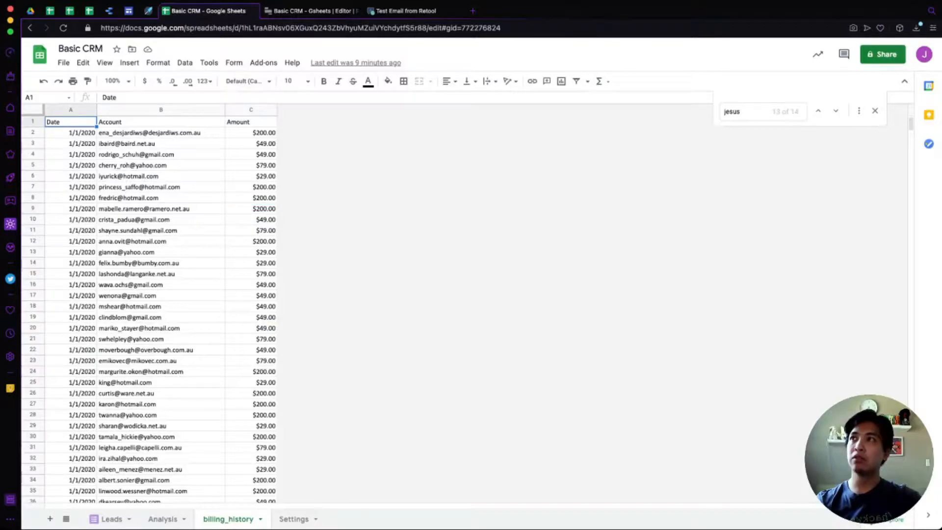
{"action": "key", "text": "ctrl+shift+Right"}
{"action": "key", "text": "ctrl+shift+Down"}
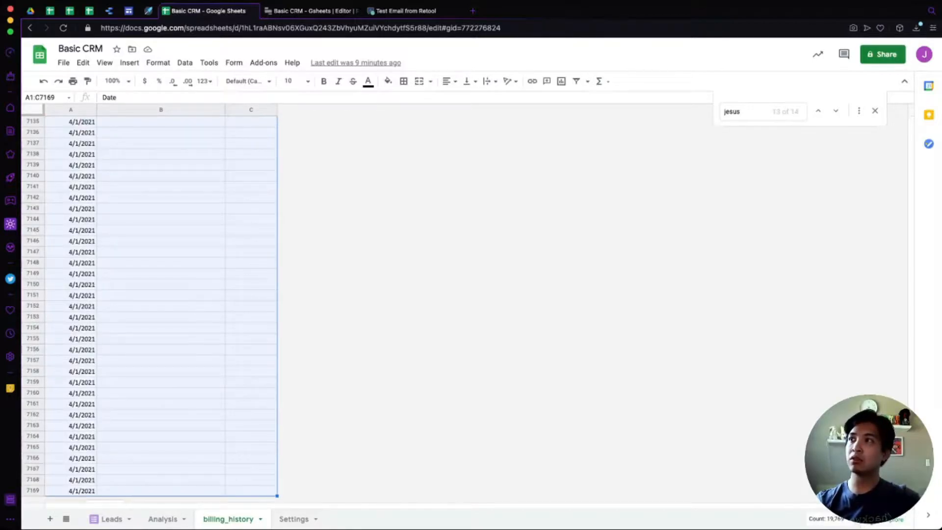
{"action": "key", "text": "Down"}
{"action": "key", "text": "Up"}
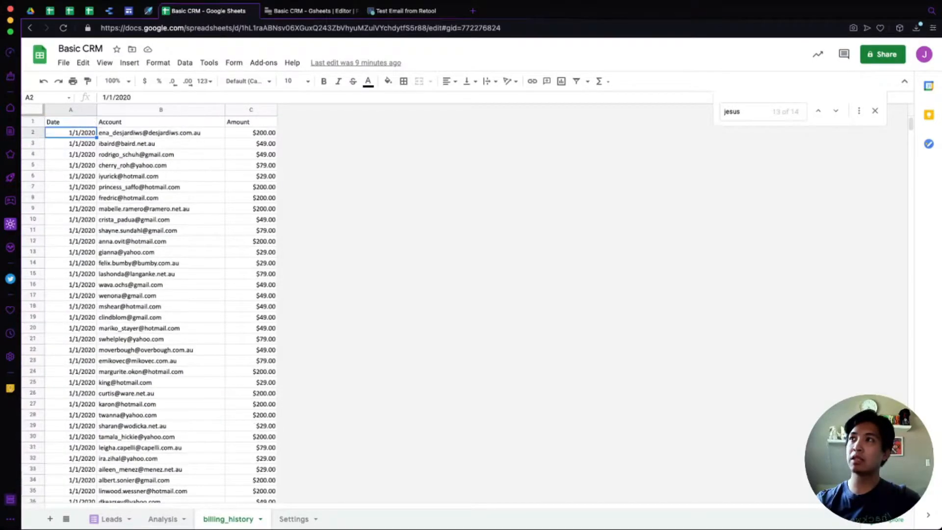
{"action": "key", "text": "Right"}
{"action": "key", "text": "Right"}
{"action": "key", "text": "Left"}
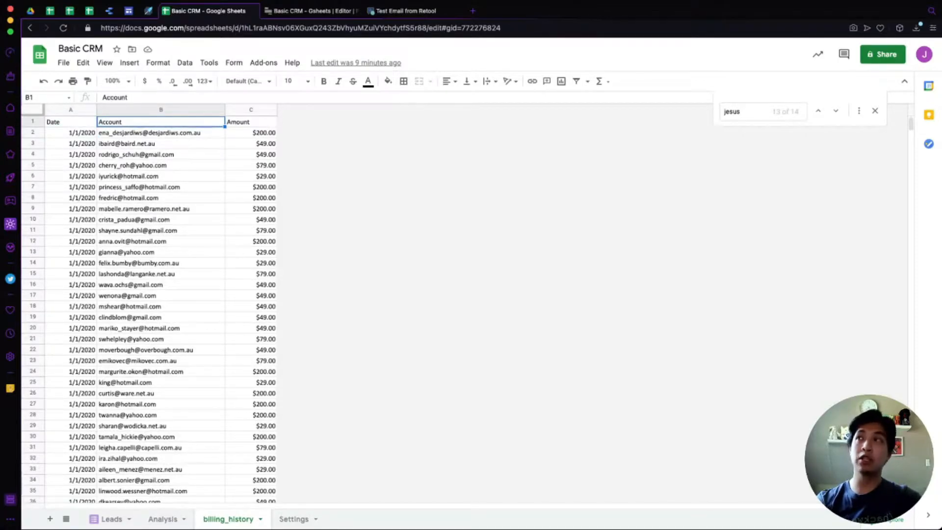
{"action": "key", "text": "Down"}
Step: Switch back to the Retool editor, duplicate the RawLeads query and name the copy BillingHistory
{"action": "key", "text": "ctrl+Tab"}
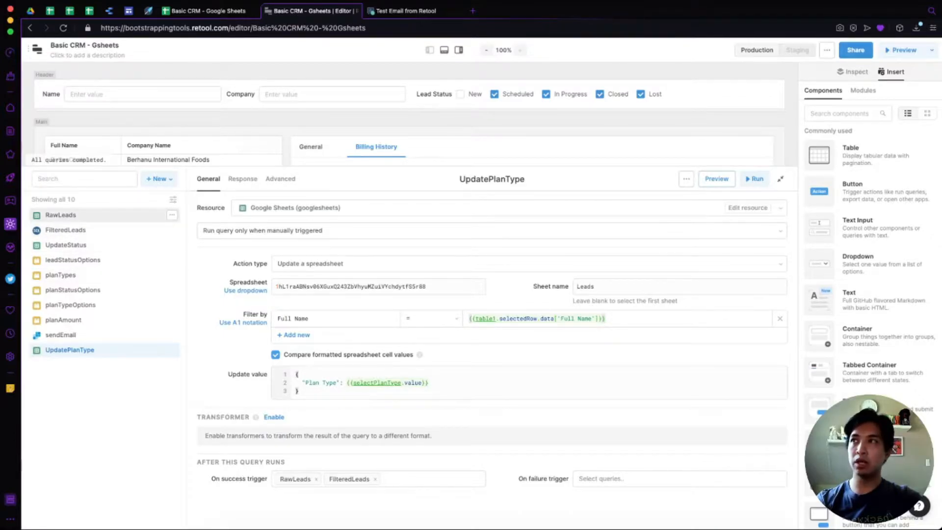
{"action": "left_click", "coordinate": [172, 215]}
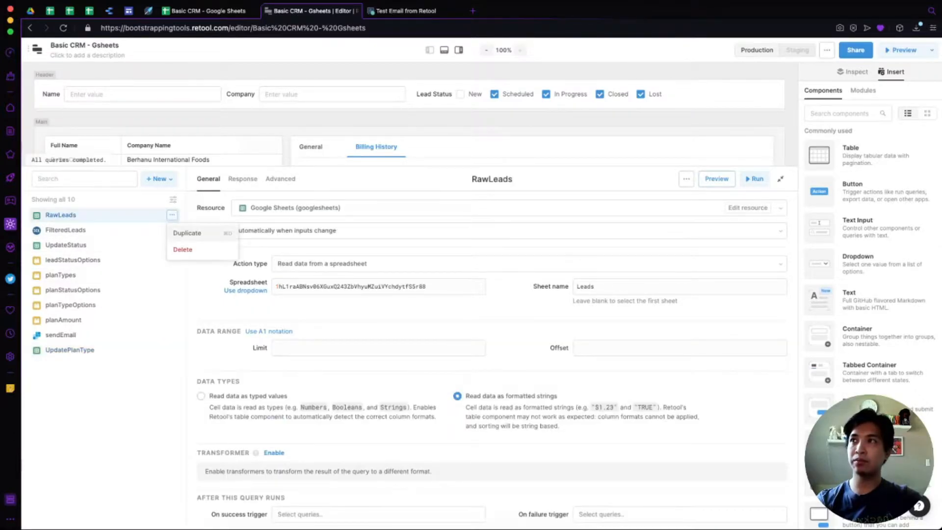
{"action": "left_click", "coordinate": [187, 233]}
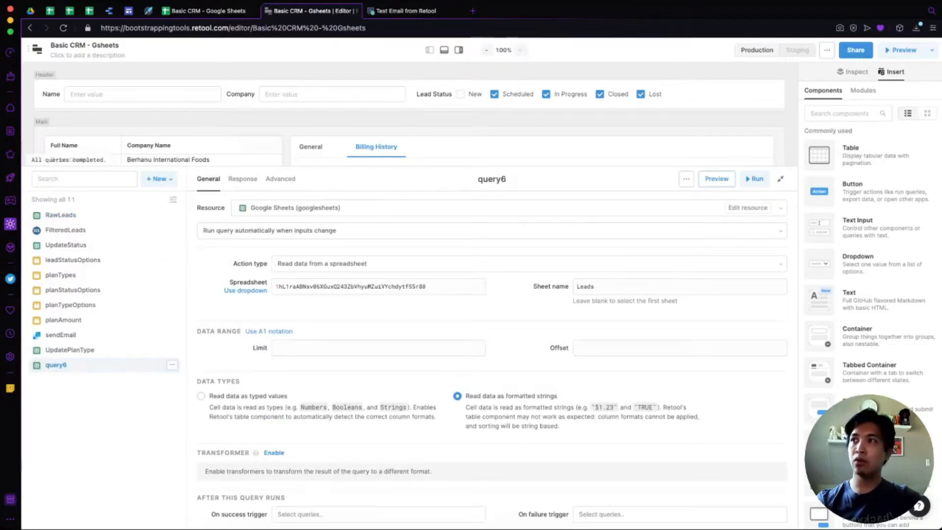
{"action": "left_click", "coordinate": [492, 180]}
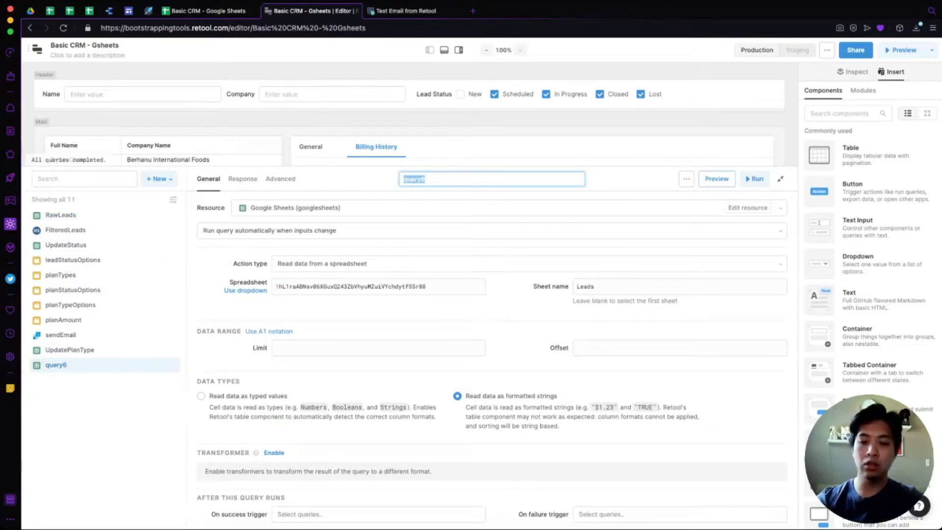
{"action": "type", "text": "BillingHi"}
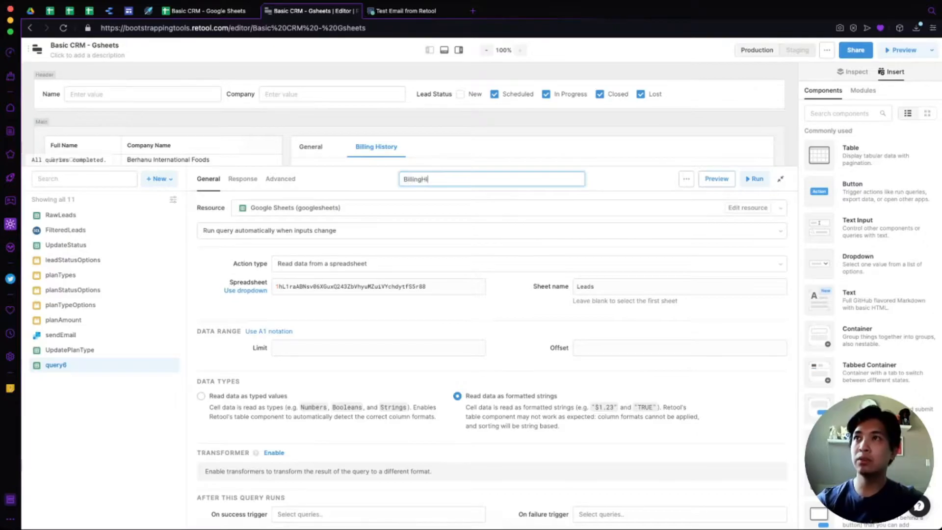
{"action": "type", "text": "story"}
{"action": "key", "text": "Return"}
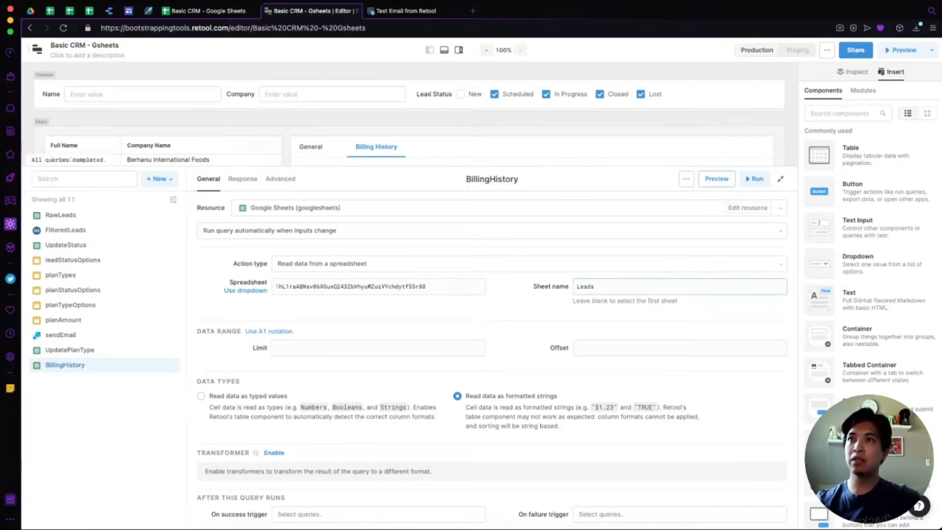
Step: Copy the billing_history sheet's name from Google Sheets and set it as the BillingHistory query's sheet name in Retool
{"action": "left_click", "coordinate": [209, 11]}
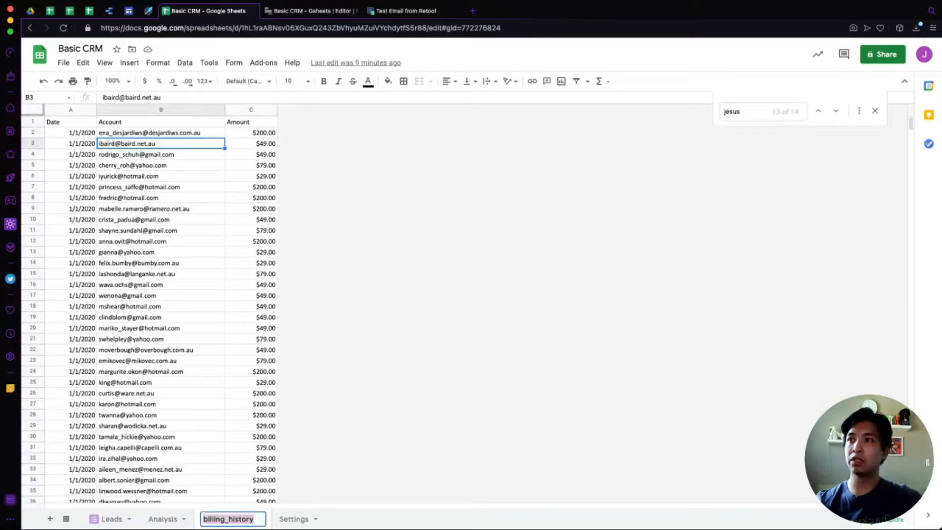
{"action": "left_click", "coordinate": [265, 372]}
{"action": "left_click", "coordinate": [310, 11]}
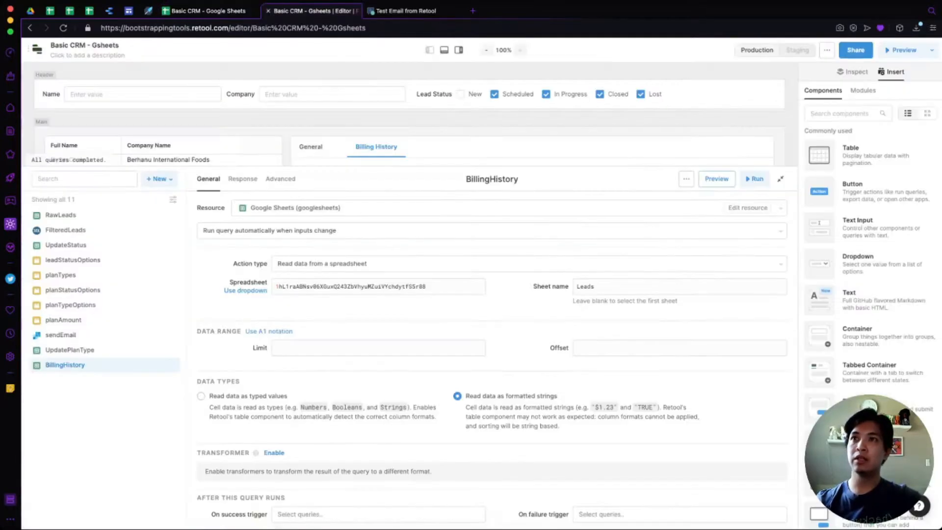
{"action": "double_click", "coordinate": [586, 286]}
{"action": "key", "text": "super+v"}
{"action": "left_click", "coordinate": [633, 319]}
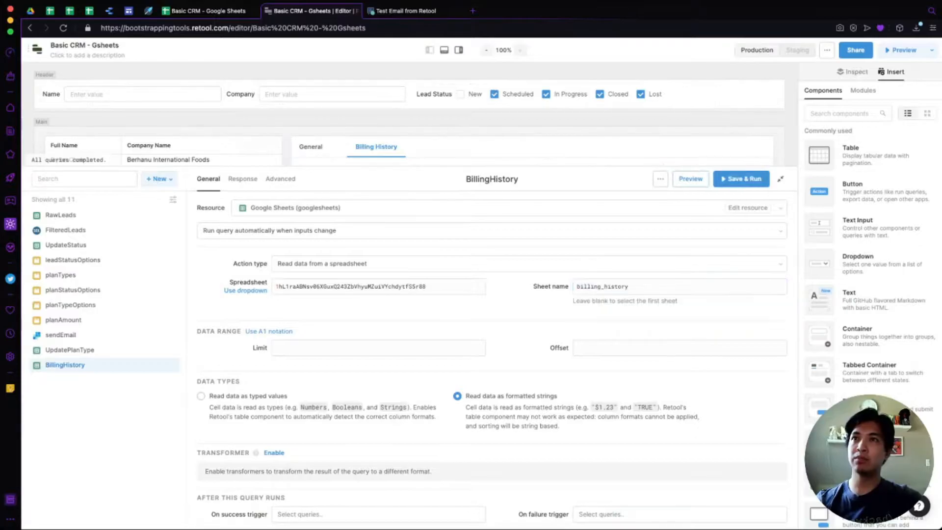
Step: Preview the BillingHistory query's data, then save and run the query
{"action": "left_click", "coordinate": [691, 179]}
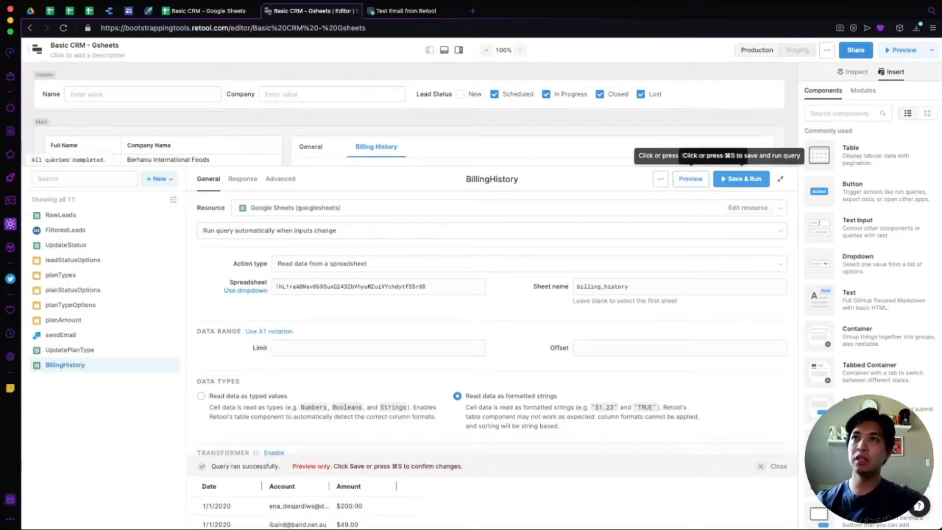
{"action": "left_click", "coordinate": [737, 179]}
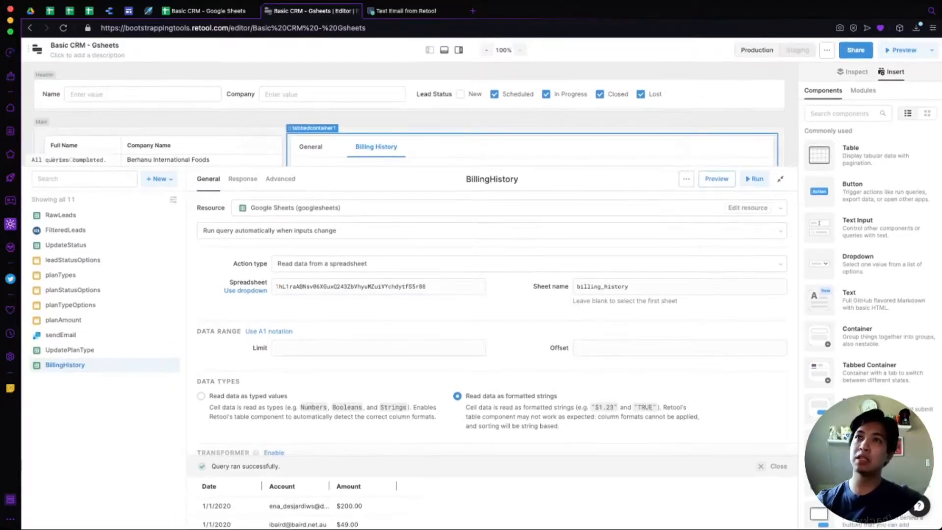
{"action": "left_click", "coordinate": [781, 179]}
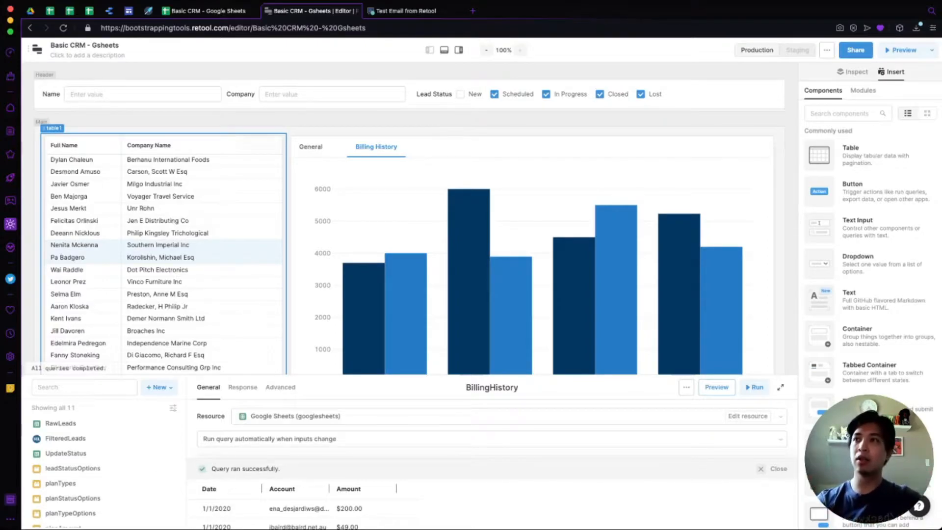
{"action": "left_click", "coordinate": [781, 387]}
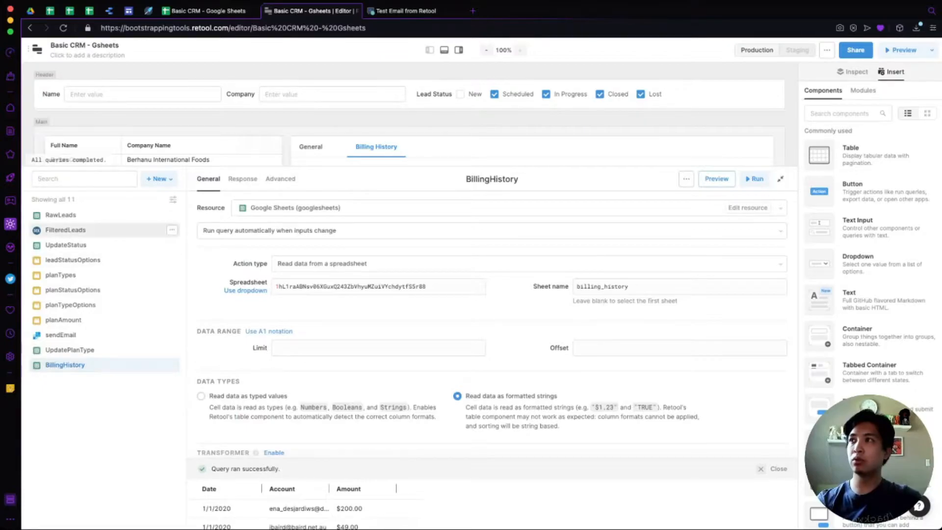
Step: Create a new resource query and set its resource to Query JSON with SQL
{"action": "left_click", "coordinate": [159, 179]}
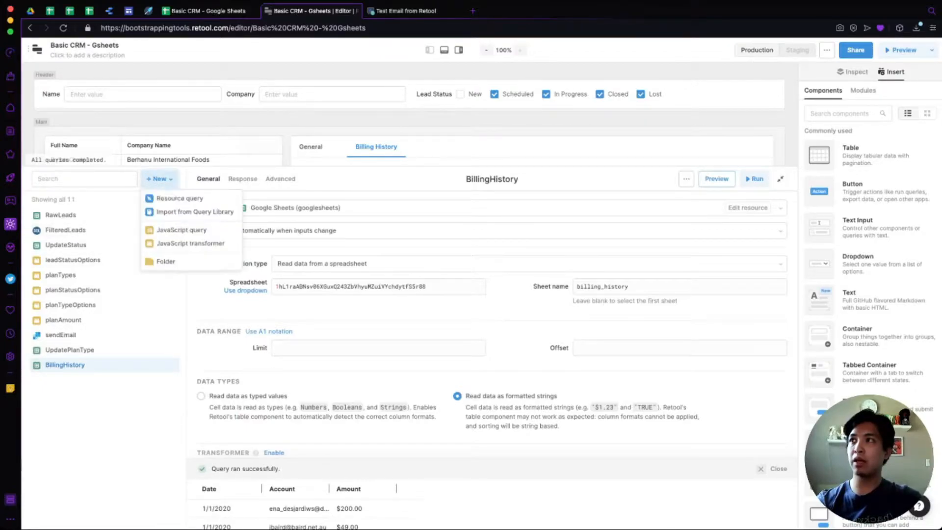
{"action": "left_click", "coordinate": [180, 199]}
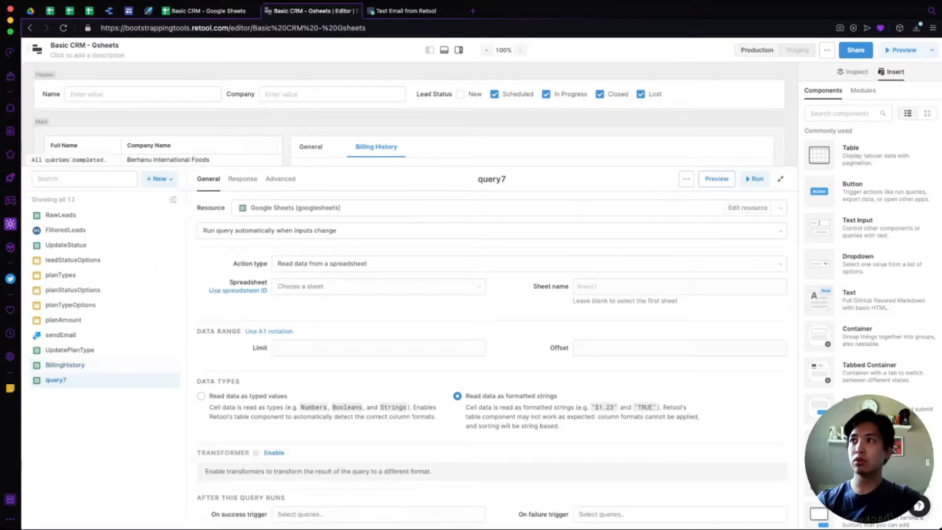
{"action": "left_click", "coordinate": [314, 208]}
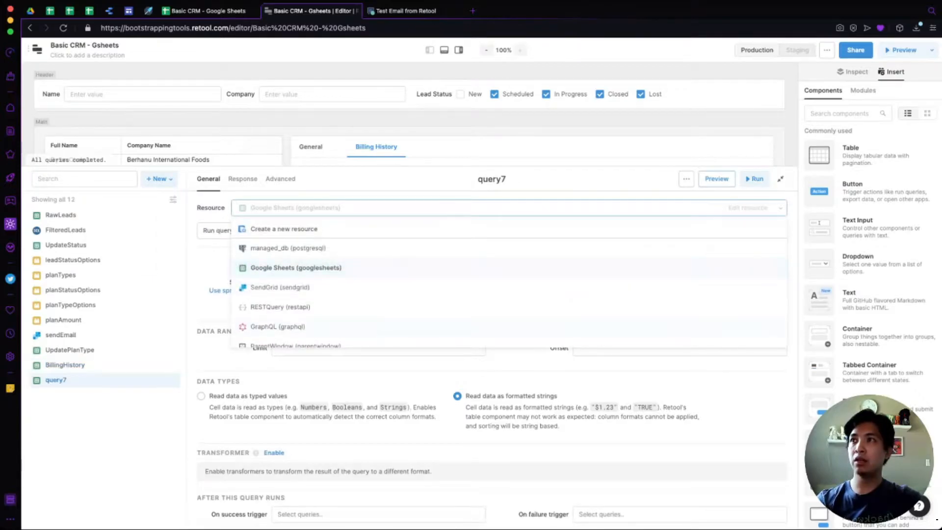
{"action": "scroll", "coordinate": [295, 287], "scroll_direction": "down", "scroll_amount": 2}
{"action": "left_click", "coordinate": [283, 307]}
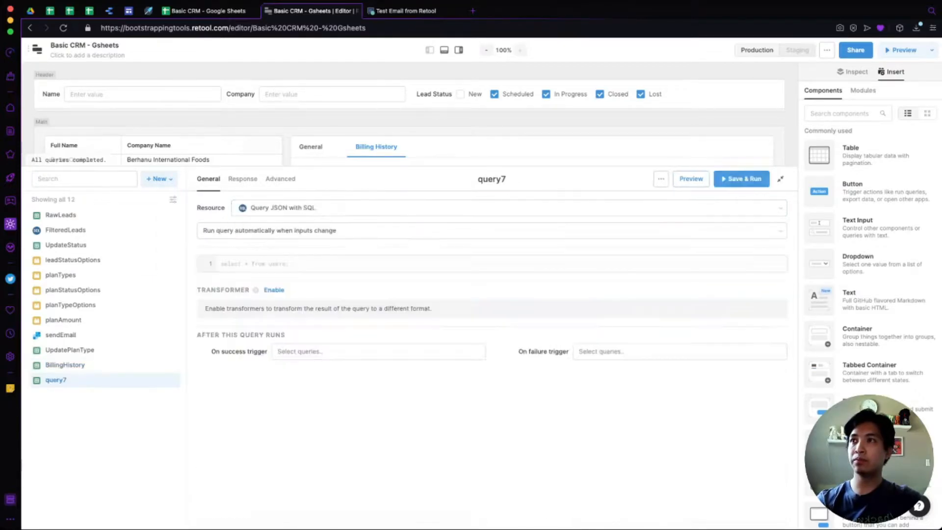
Step: Write an SQL statement in the new query that selects all columns from {{BillingHistory.data}}
{"action": "left_click", "coordinate": [285, 264]}
{"action": "type", "text": "select *"}
{"action": "key", "text": "Return"}
{"action": "type", "text": "from "}
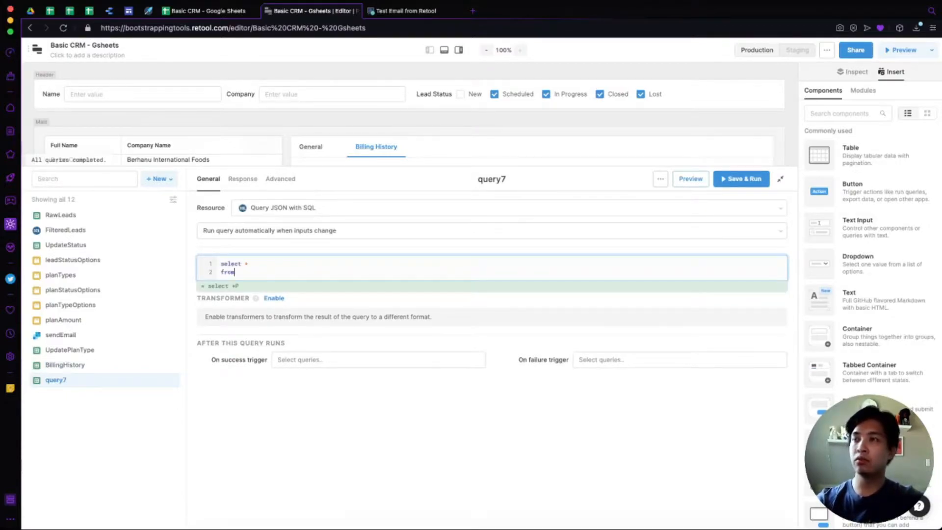
{"action": "type", "text": "{{"}
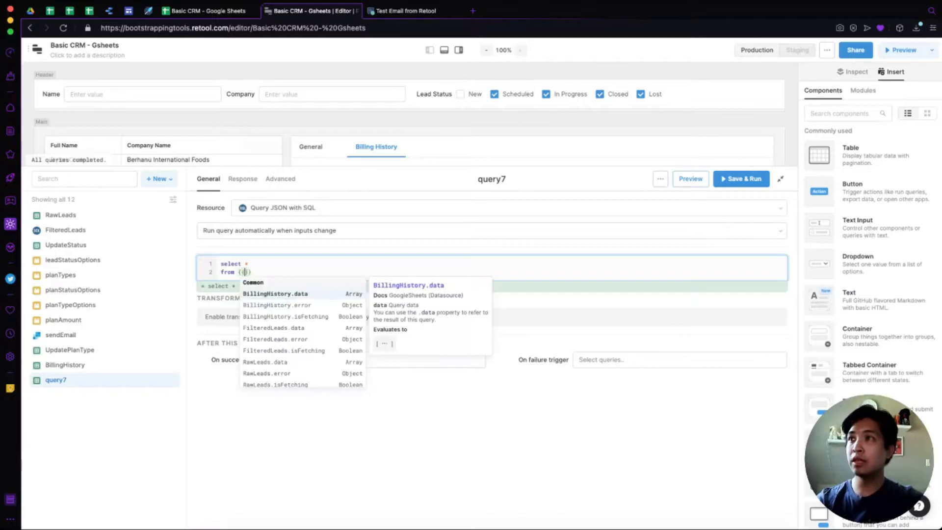
{"action": "type", "text": "BillingHistory.data"}
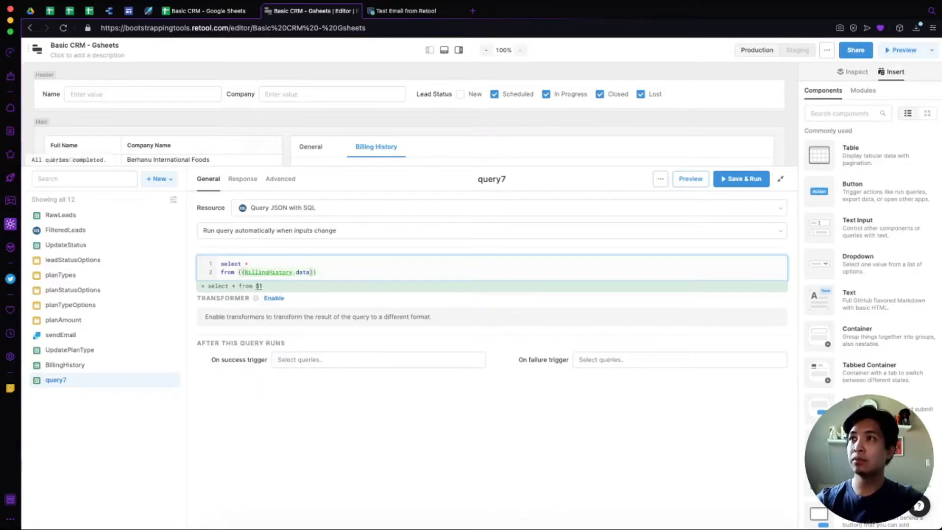
Step: Add a parenthesised where clause to the SQL that starts an equality condition on the `Account` column
{"action": "key", "text": "Return"}
{"action": "type", "text": "where ("}
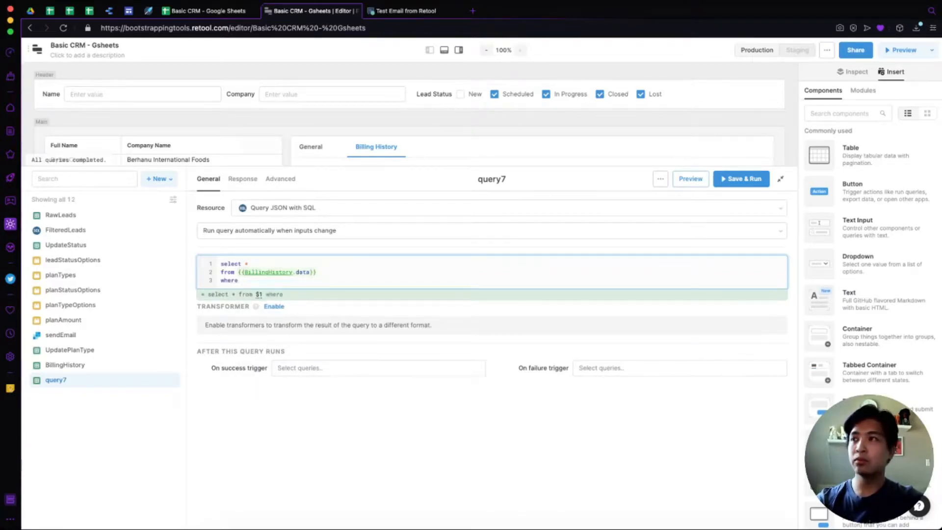
{"action": "key", "text": "Return"}
{"action": "key", "text": "Return"}
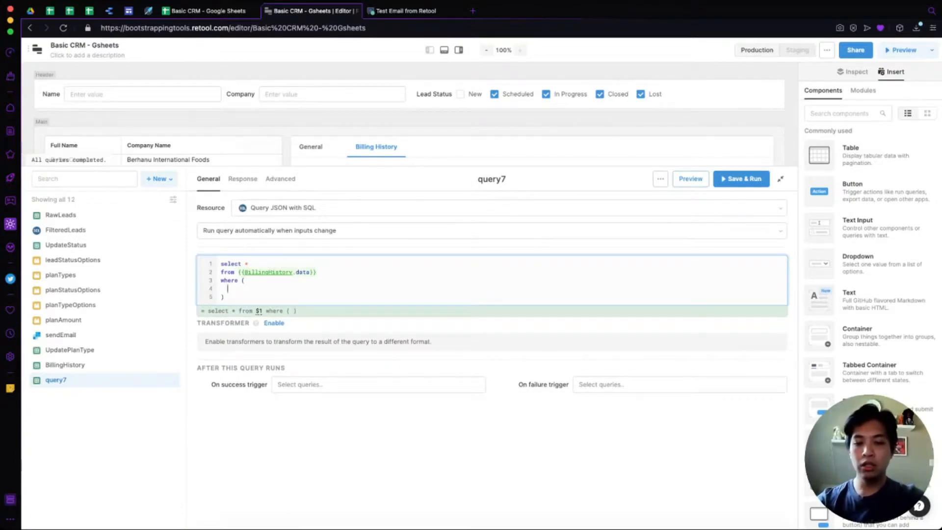
{"action": "type", "text": "`Account`"}
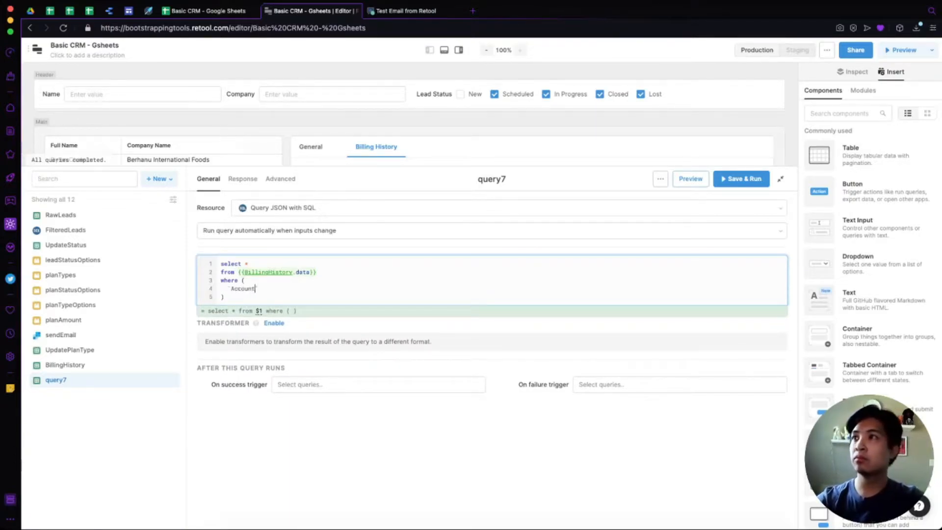
{"action": "type", "text": " = {{"}
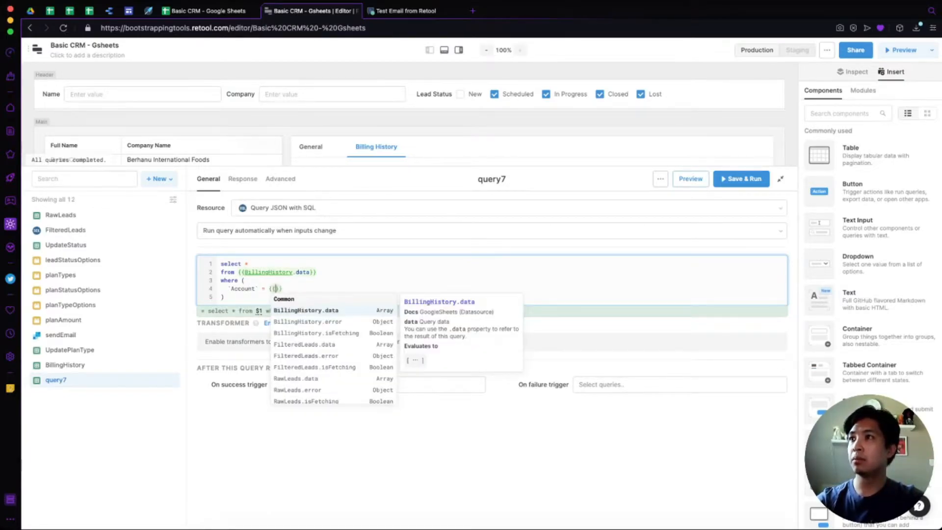
{"action": "type", "text": "Bill"}
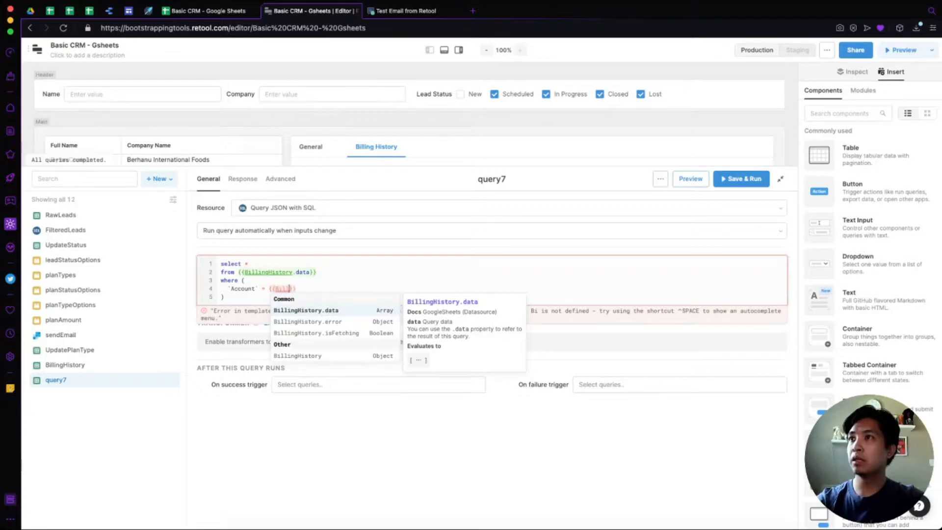
{"action": "type", "text": "ingHistory.data"}
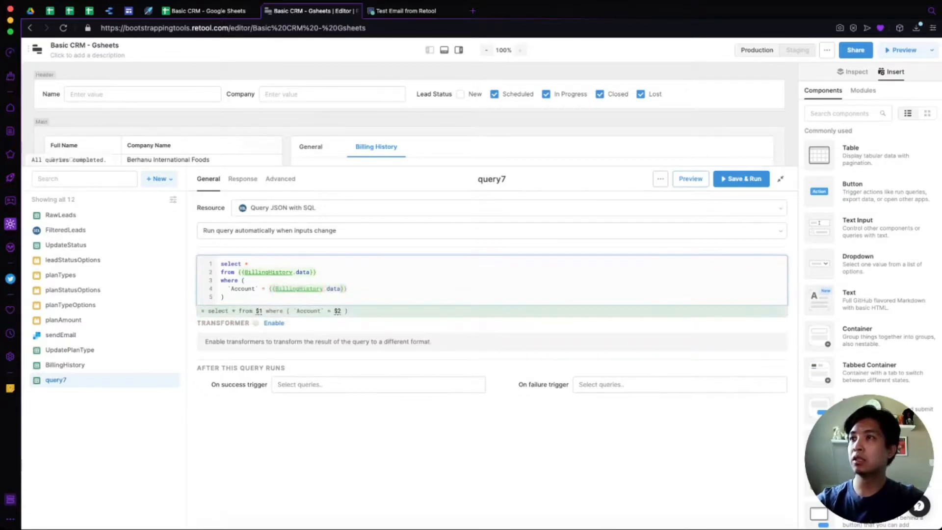
{"action": "key", "text": "BackSpace"}
{"action": "key", "text": "BackSpace"}
{"action": "key", "text": "BackSpace"}
{"action": "key", "text": "BackSpace"}
{"action": "key", "text": "BackSpace"}
{"action": "key", "text": "BackSpace"}
{"action": "key", "text": "BackSpace"}
{"action": "key", "text": "BackSpace"}
{"action": "key", "text": "BackSpace"}
{"action": "key", "text": "BackSpace"}
{"action": "key", "text": "BackSpace"}
{"action": "key", "text": "BackSpace"}
{"action": "key", "text": "BackSpace"}
{"action": "key", "text": "BackSpace"}
{"action": "key", "text": "BackSpace"}
{"action": "key", "text": "BackSpace"}
{"action": "key", "text": "BackSpace"}
{"action": "key", "text": "BackSpace"}
{"action": "key", "text": "BackSpace"}
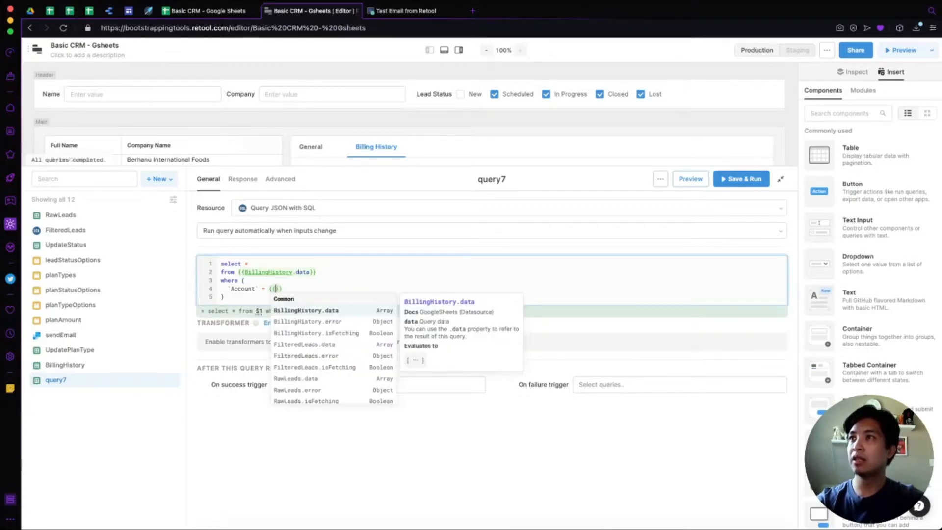
Step: Complete the `Account` condition so it matches {{table1.selectedRow.data.Email}}
{"action": "type", "text": "table1"}
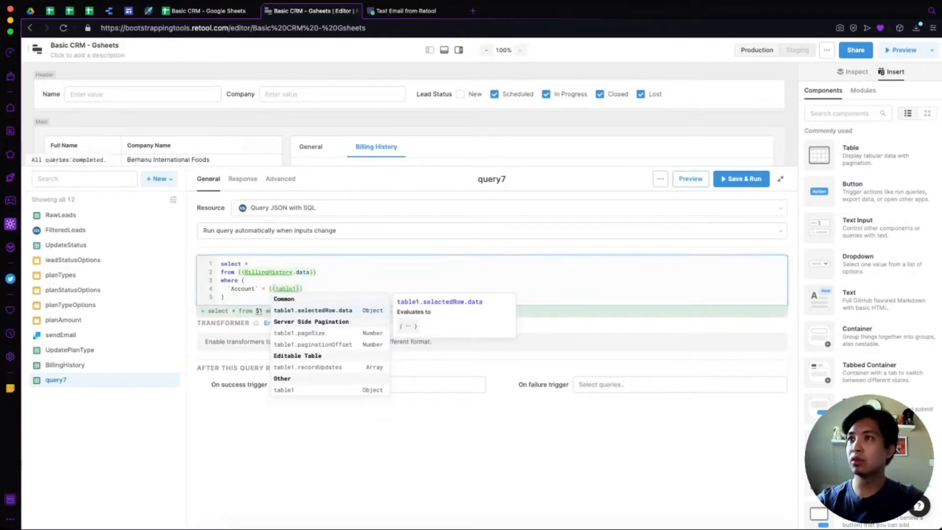
{"action": "key", "text": "Tab"}
{"action": "type", "text": "."}
{"action": "key", "text": "Down"}
{"action": "key", "text": "Down"}
{"action": "key", "text": "Down"}
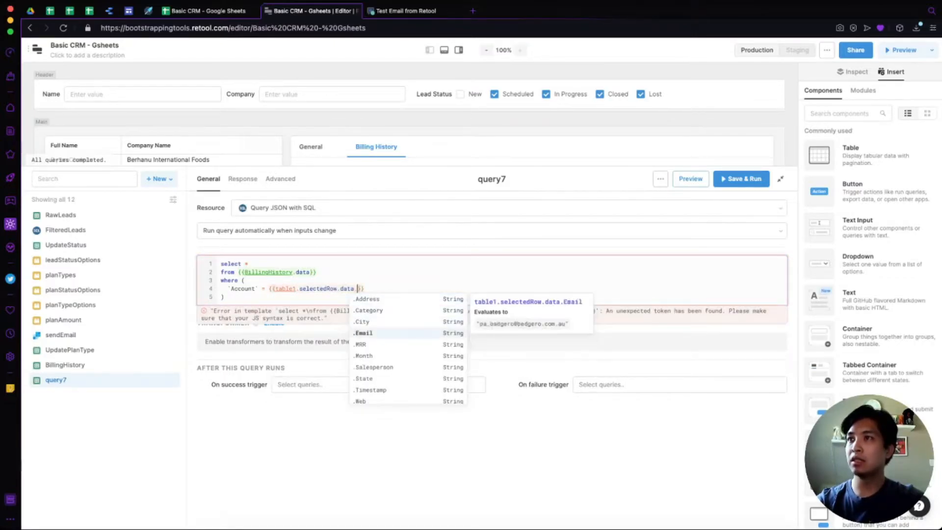
{"action": "key", "text": "Tab"}
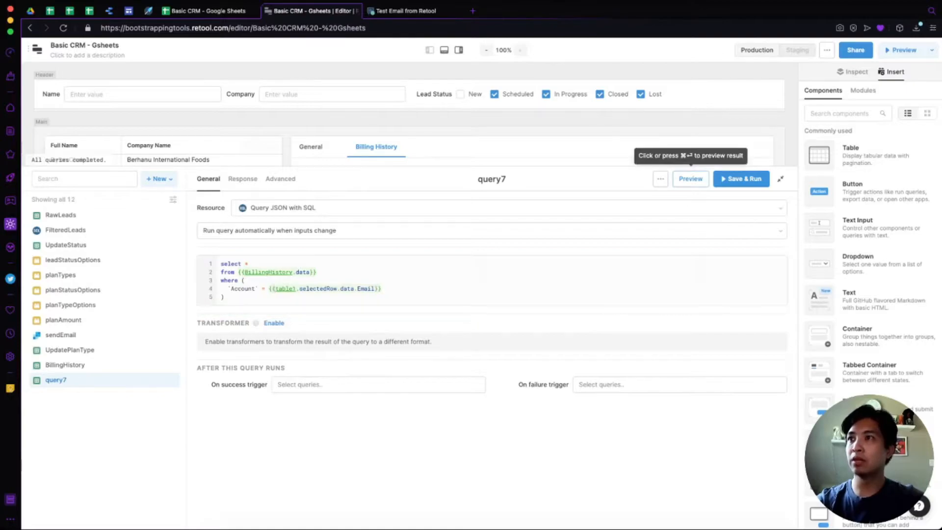
Step: Preview the filtered query, compare its rows with the selected lead in the table, and save and run it
{"action": "left_click", "coordinate": [690, 178]}
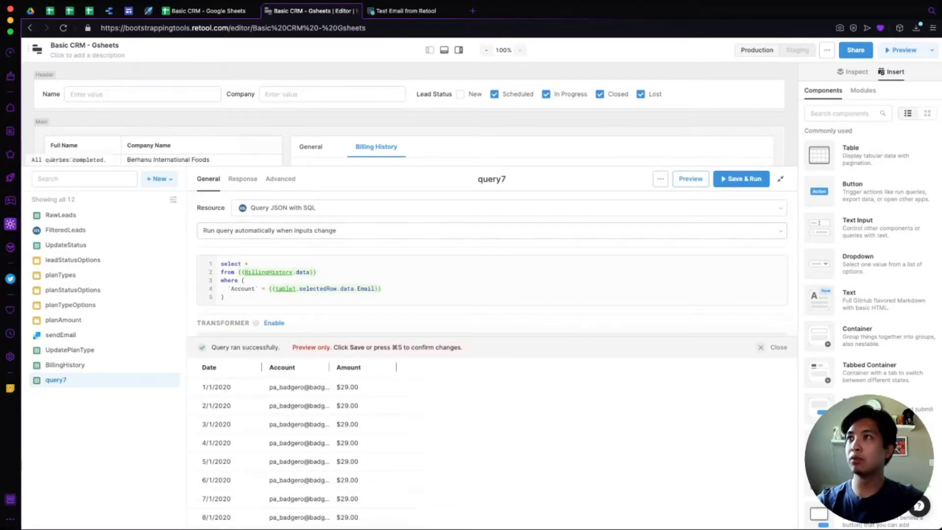
{"action": "scroll", "coordinate": [143, 93], "scroll_direction": "down", "scroll_amount": 4}
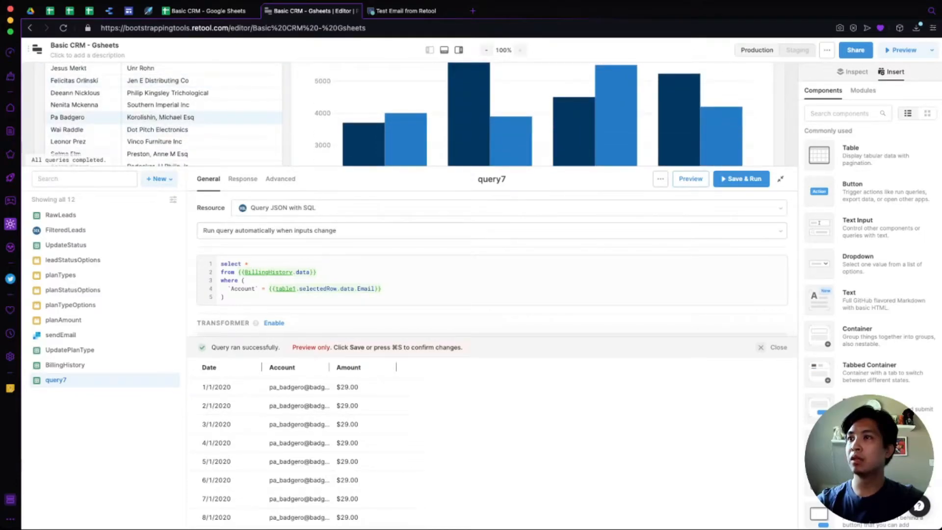
{"action": "scroll", "coordinate": [309, 452], "scroll_direction": "down", "scroll_amount": 3}
{"action": "scroll", "coordinate": [308, 451], "scroll_direction": "up", "scroll_amount": 3}
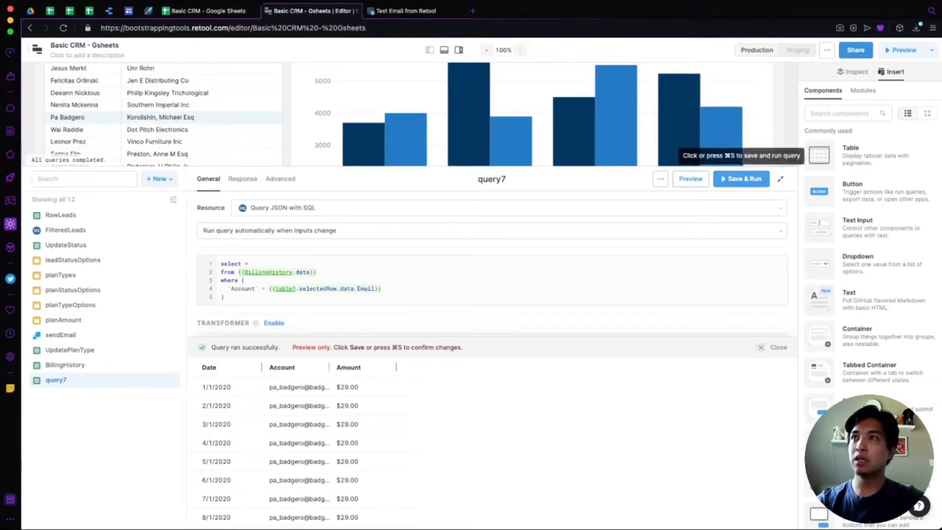
{"action": "left_click", "coordinate": [741, 179]}
Step: Rename the new query as FilteredBillingHistory
{"action": "left_click", "coordinate": [491, 179]}
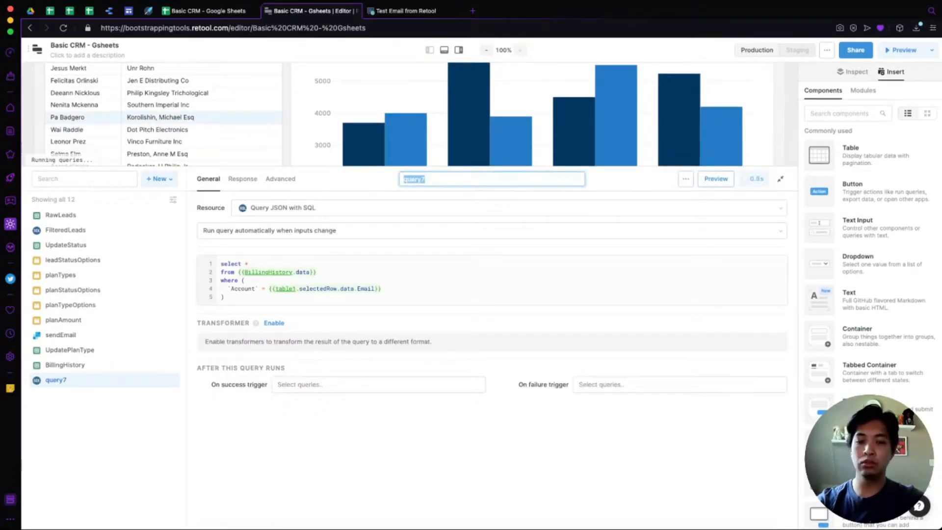
{"action": "type", "text": "FilteredBilling"}
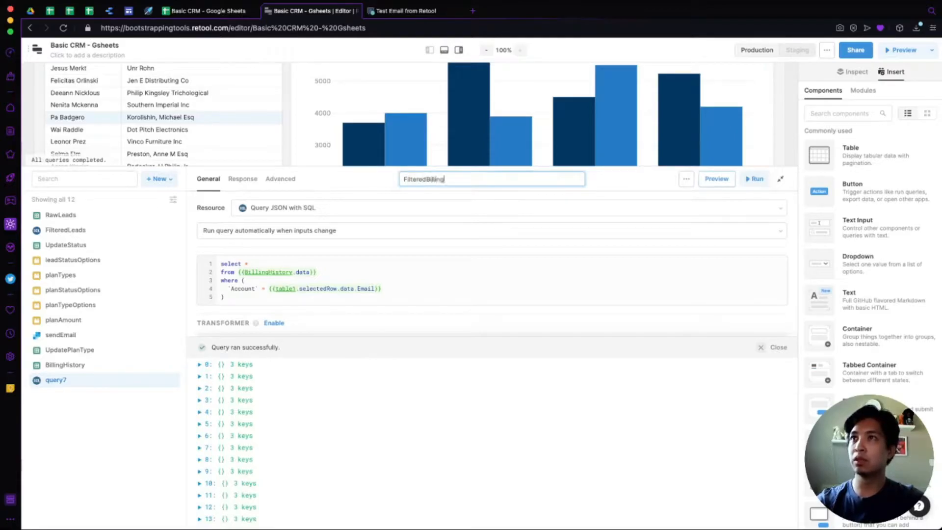
{"action": "type", "text": "History"}
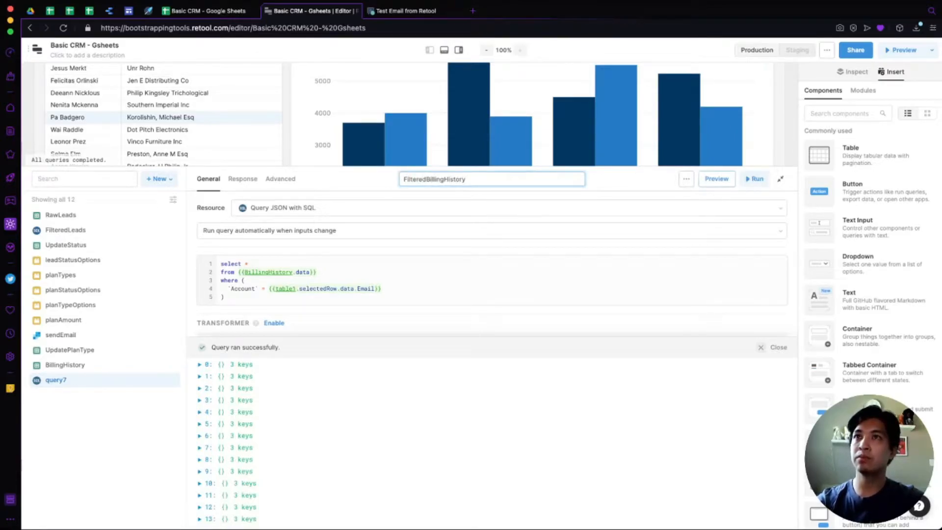
{"action": "key", "text": "Return"}
Step: Replace the sample data source of the Billing History chart with {{FilteredBillingHistory.data}}
{"action": "left_click", "coordinate": [780, 179]}
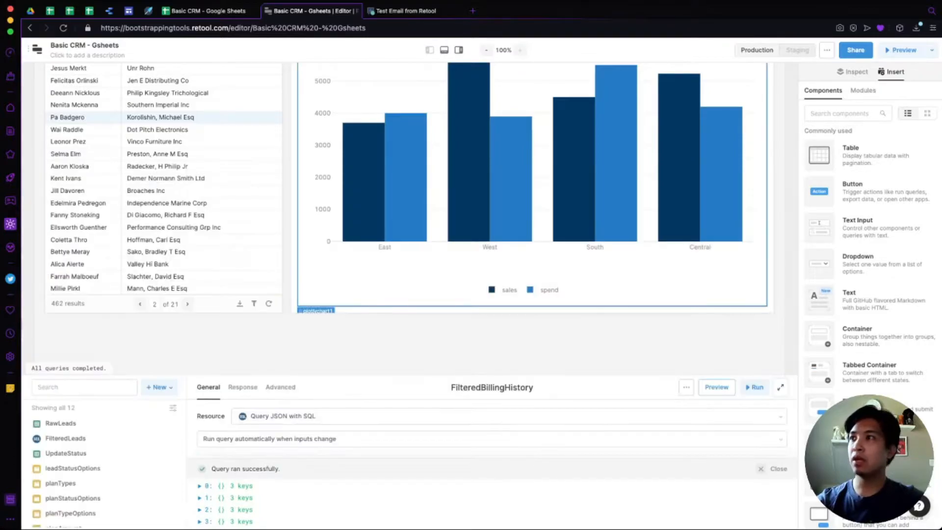
{"action": "scroll", "coordinate": [540, 196], "scroll_direction": "up", "scroll_amount": 3}
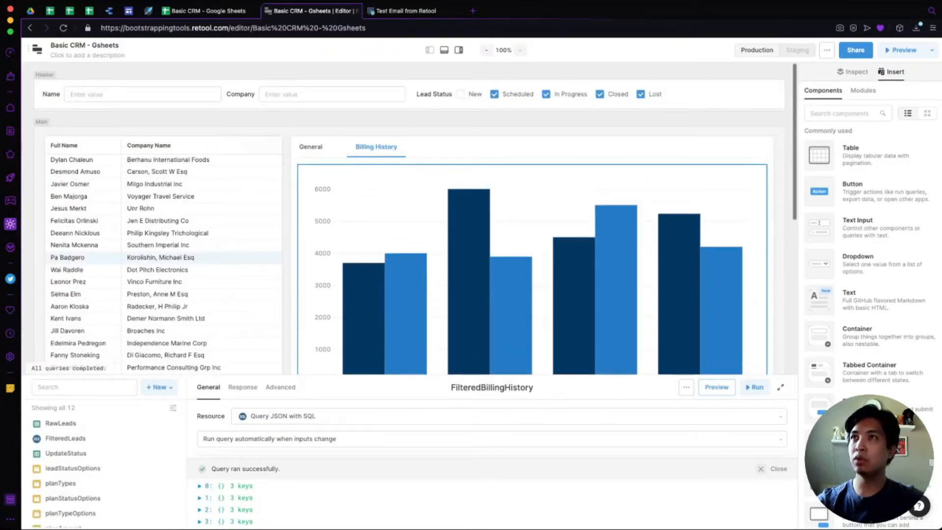
{"action": "left_click", "coordinate": [539, 196]}
{"action": "scroll", "coordinate": [535, 216], "scroll_direction": "down", "scroll_amount": 1}
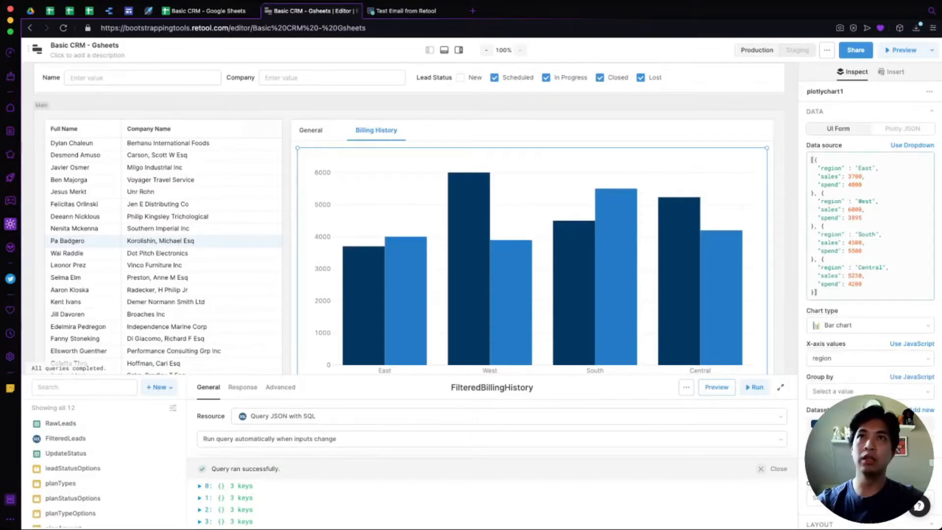
{"action": "left_click", "coordinate": [870, 196]}
{"action": "key", "text": "super+a"}
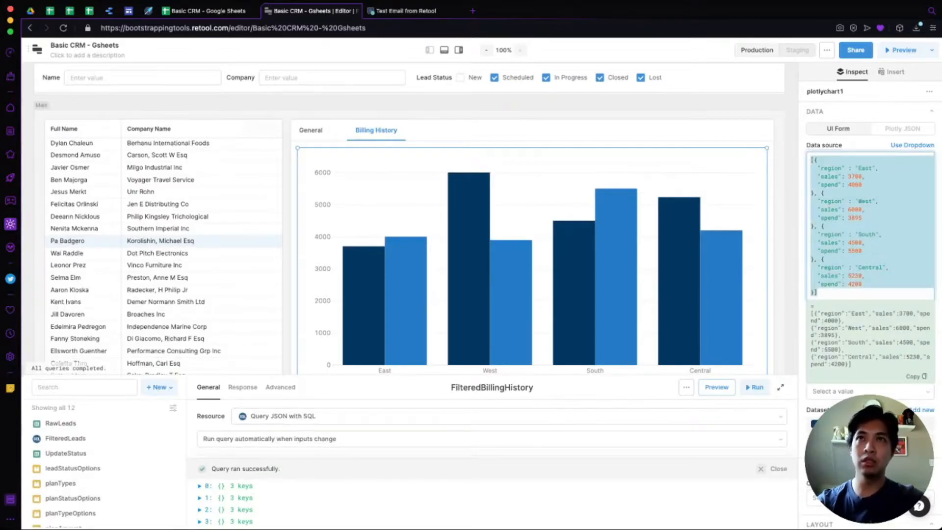
{"action": "key", "text": "BackSpace"}
{"action": "type", "text": "{{Fil"}
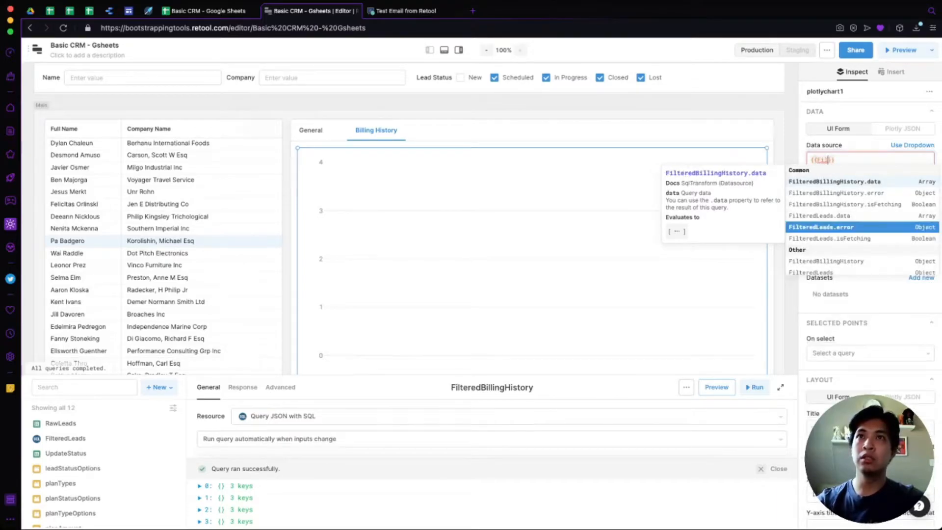
{"action": "key", "text": "Down"}
{"action": "key", "text": "Down"}
{"action": "key", "text": "Down"}
{"action": "key", "text": "Up"}
{"action": "key", "text": "Up"}
{"action": "key", "text": "Up"}
{"action": "key", "text": "Up"}
{"action": "key", "text": "Up"}
{"action": "key", "text": "Up"}
{"action": "key", "text": "Up"}
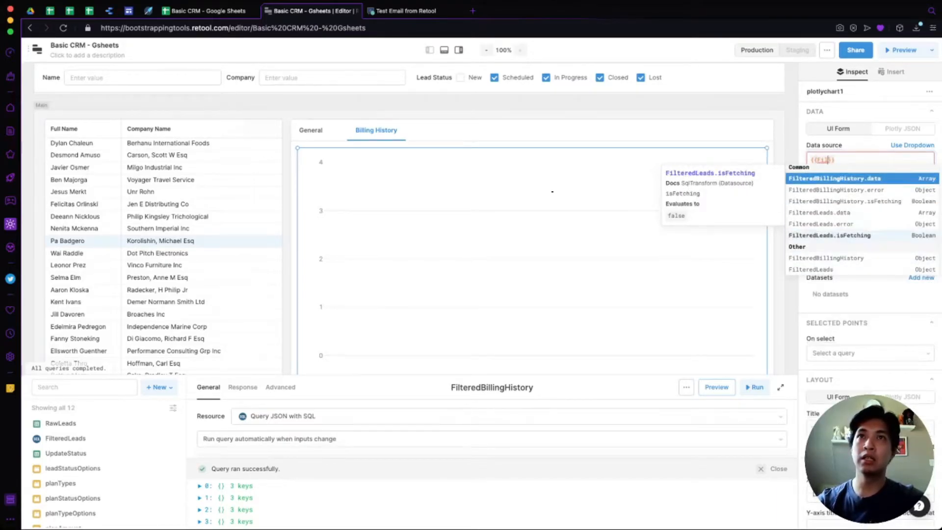
{"action": "key", "text": "Return"}
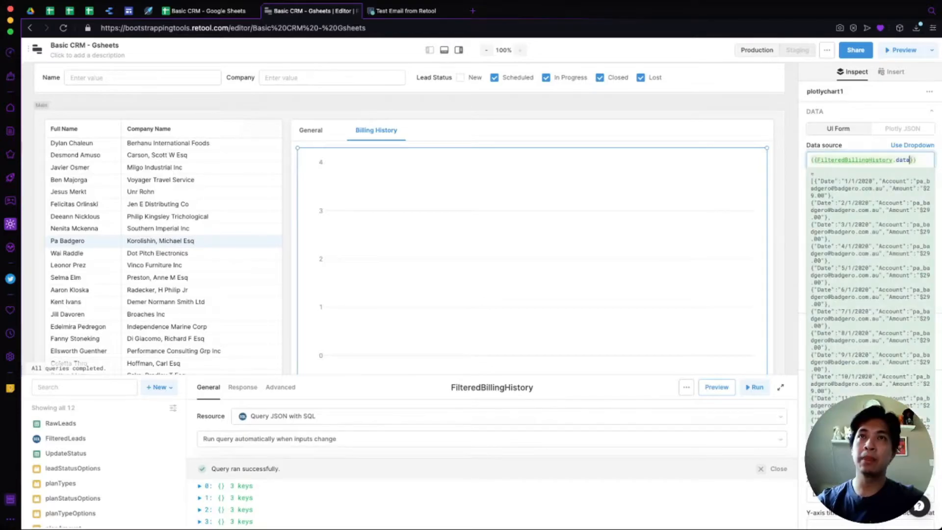
{"action": "key", "text": "Escape"}
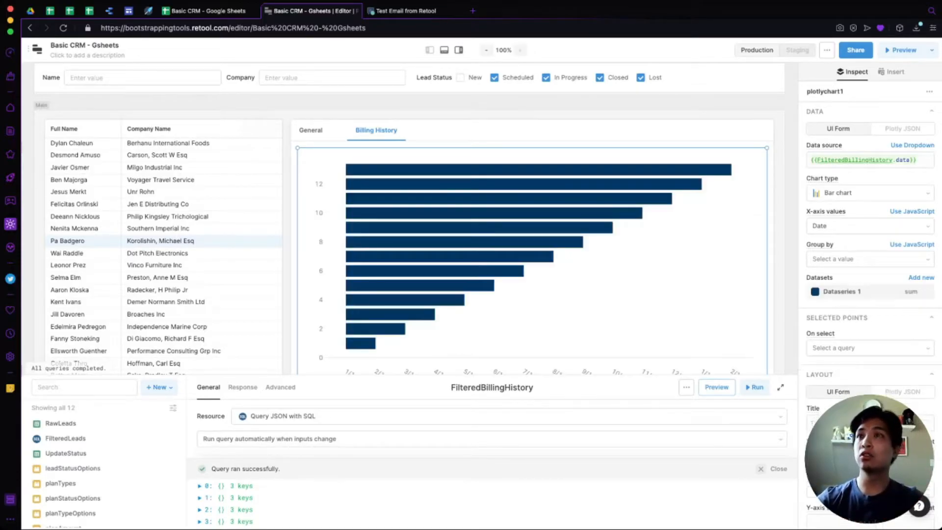
Step: Open the chart's Dataseries 1 settings and examine the fields of the first FilteredBillingHistory record
{"action": "left_click", "coordinate": [840, 291]}
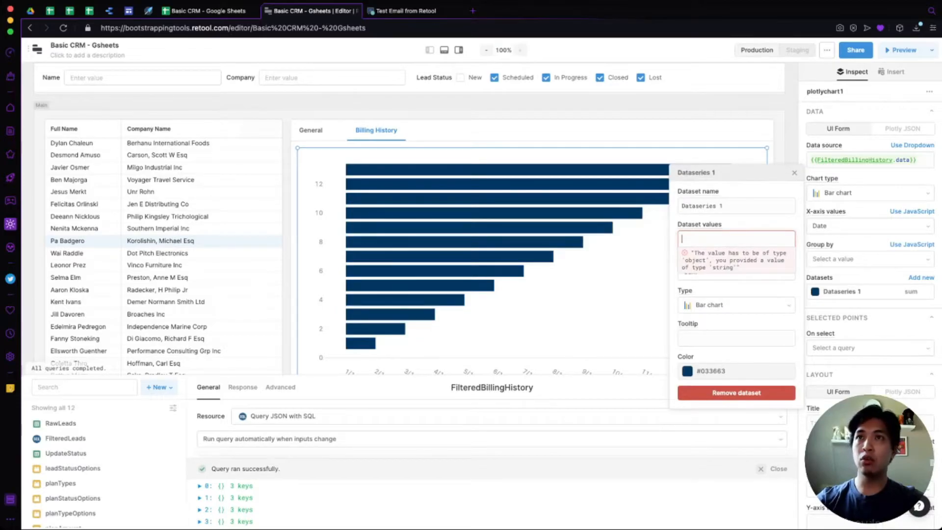
{"action": "key", "text": "Escape"}
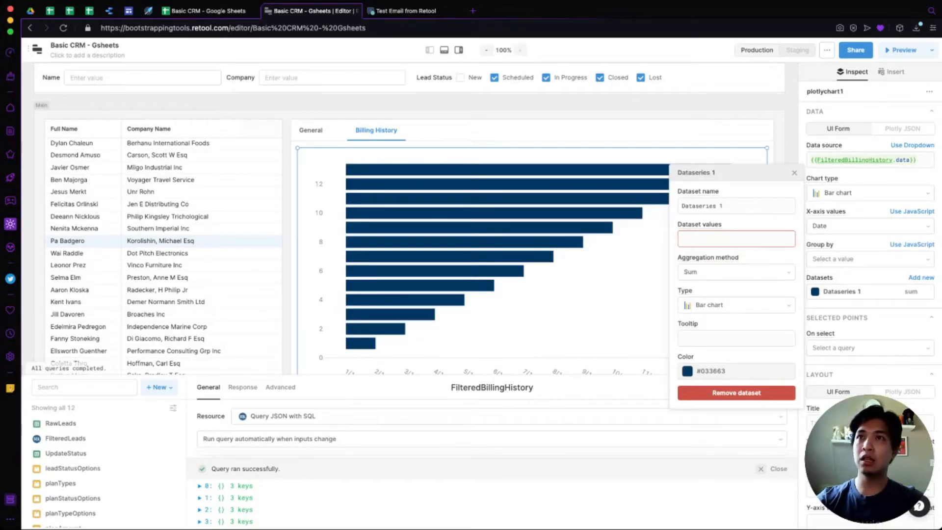
{"action": "left_click", "coordinate": [735, 239]}
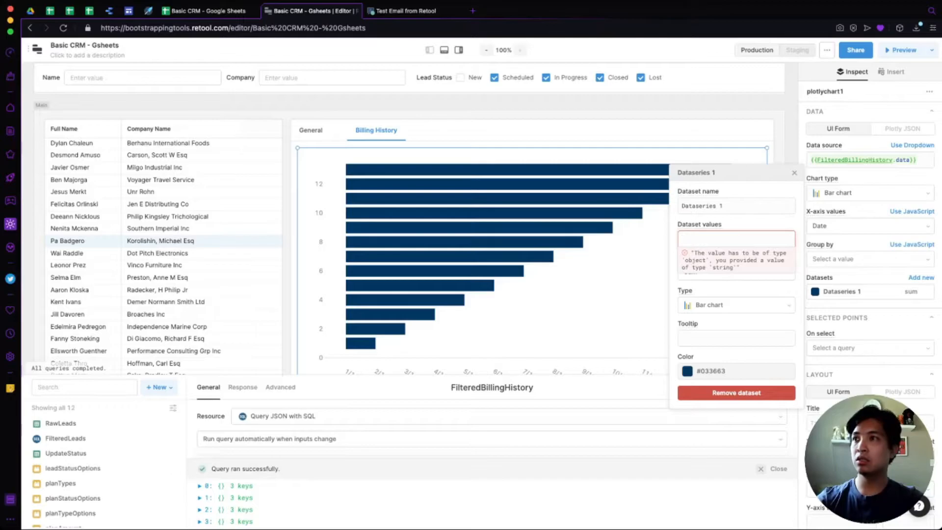
{"action": "left_click", "coordinate": [200, 486]}
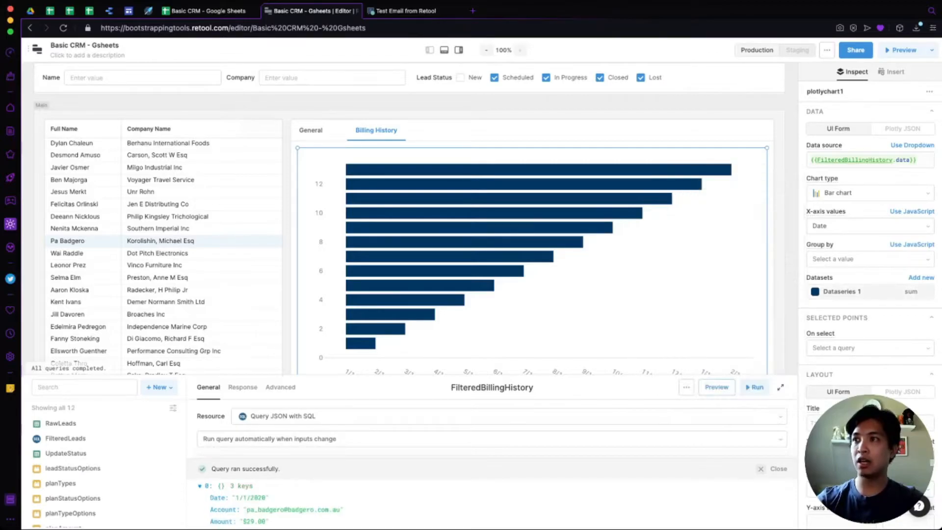
{"action": "left_click", "coordinate": [201, 486]}
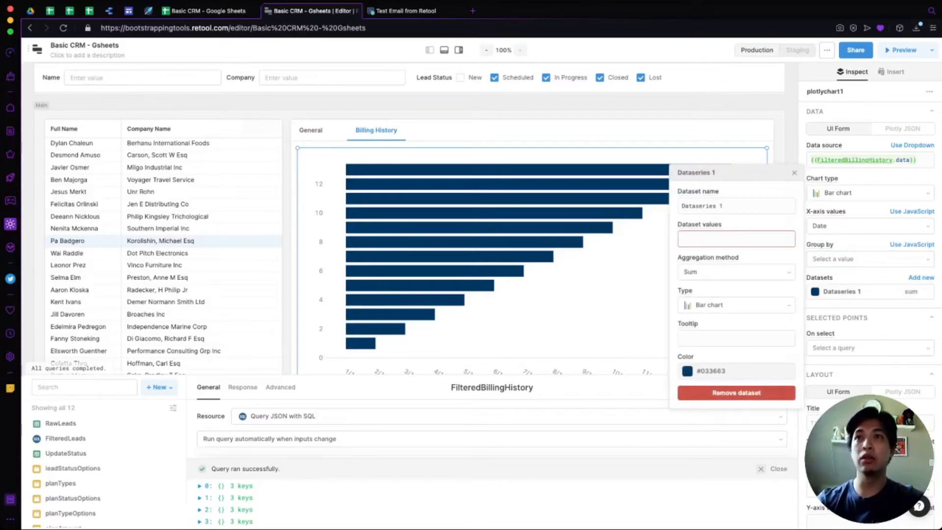
Step: Set the Dataseries 1 dataset values to {{formatDataAsObject(FilteredBillingHistory.data)}}
{"action": "left_click", "coordinate": [736, 239]}
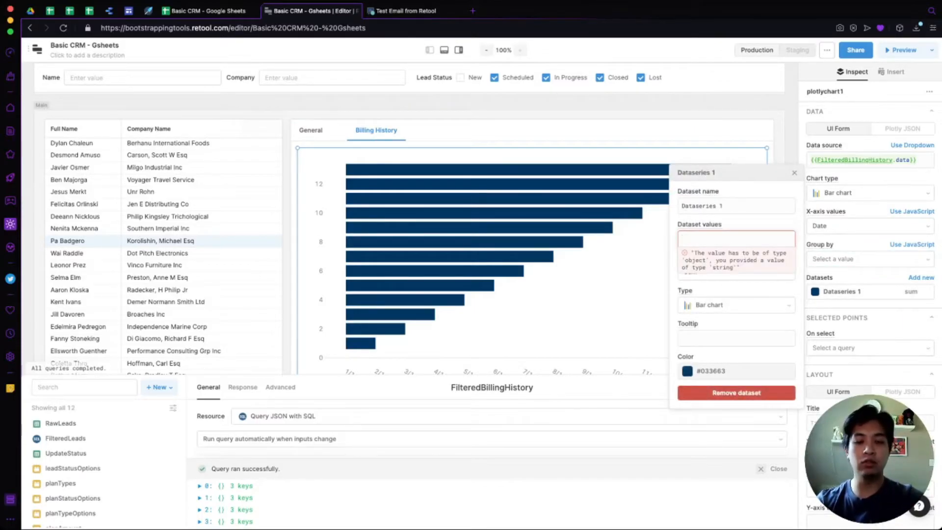
{"action": "type", "text": "{{"}
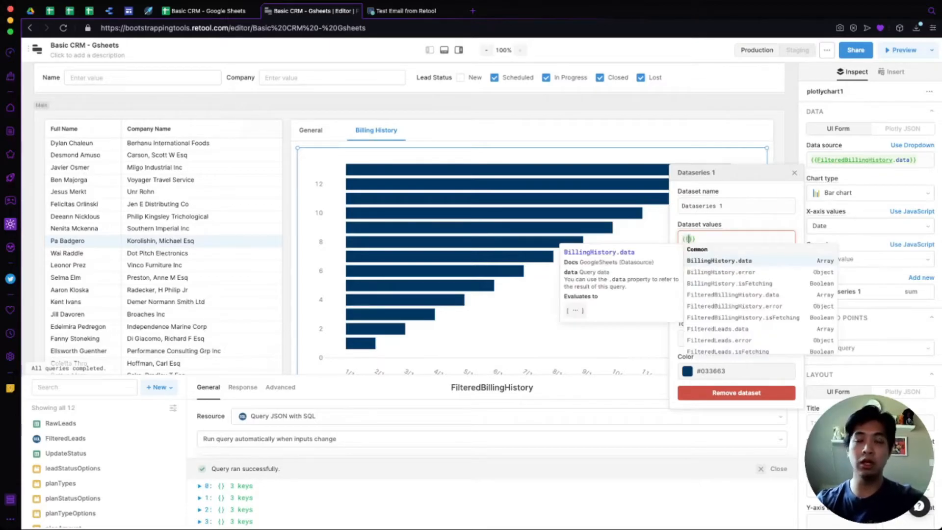
{"action": "type", "text": "form"}
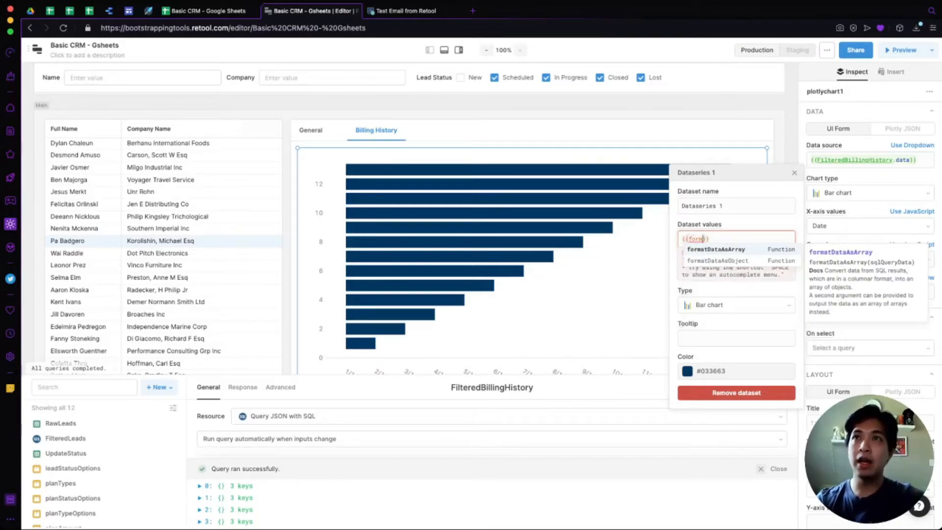
{"action": "key", "text": "Return"}
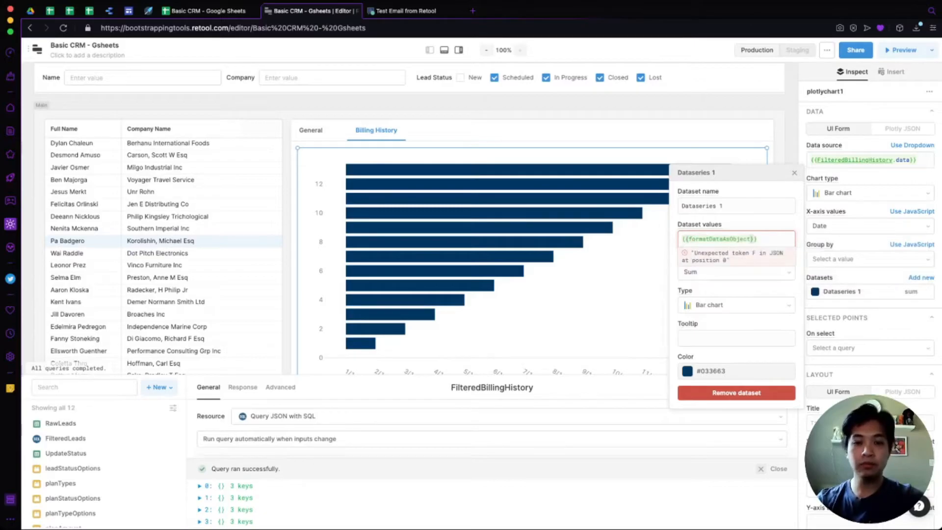
{"action": "type", "text": "("}
{"action": "key", "text": "Escape"}
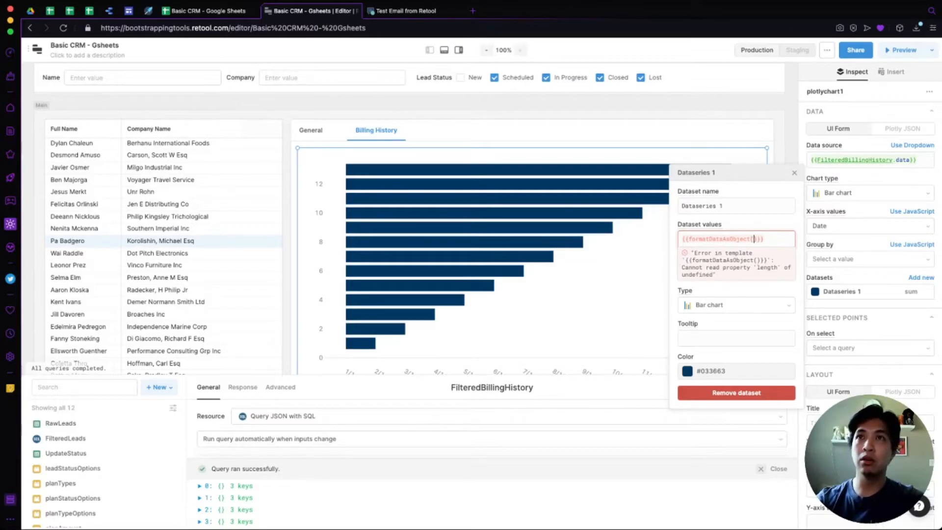
{"action": "type", "text": "Filr"}
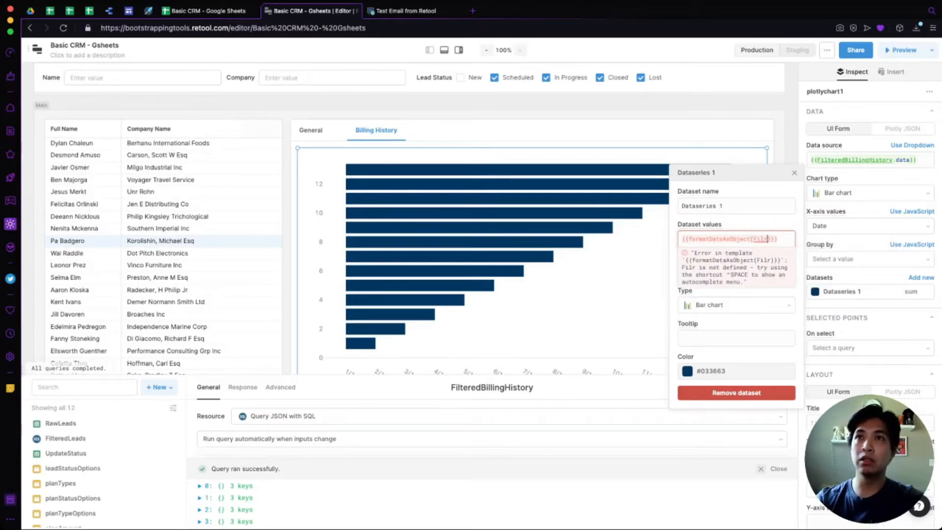
{"action": "key", "text": "BackSpace"}
{"action": "key", "text": "Return"}
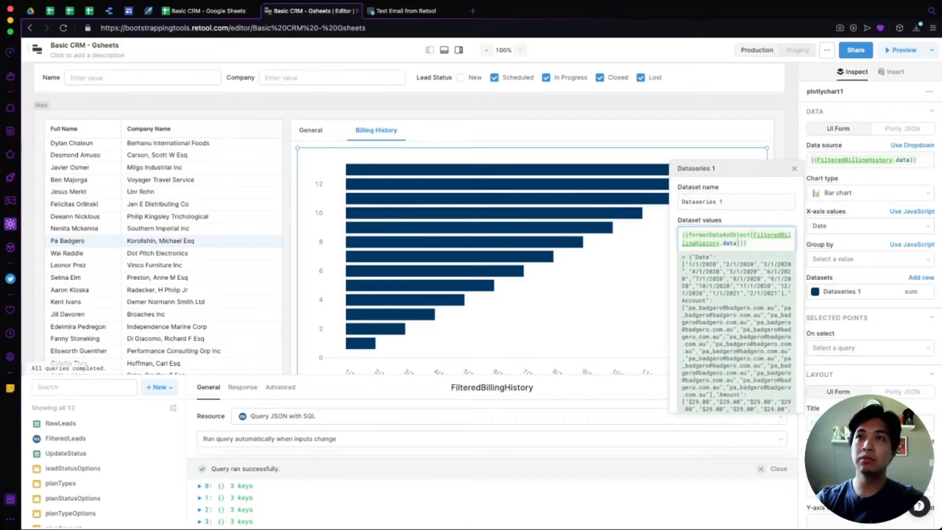
{"action": "type", "text": ".Amount"}
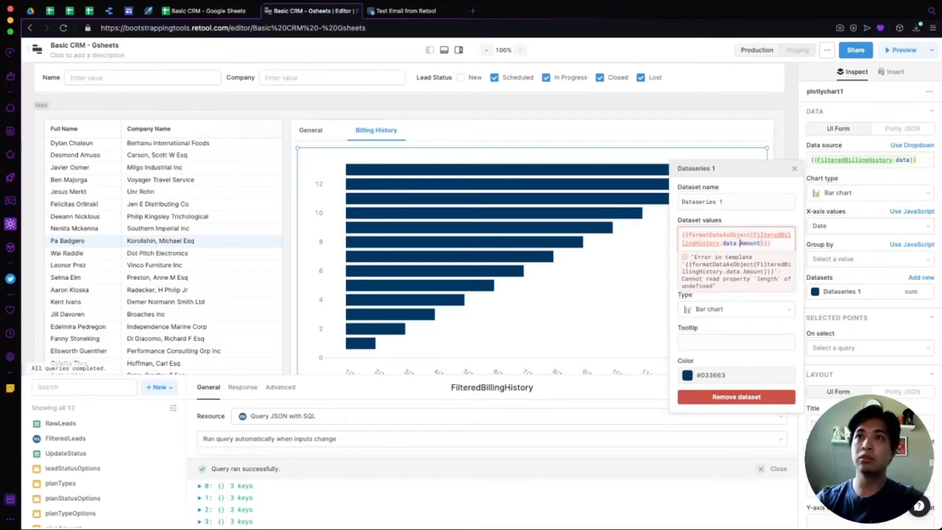
{"action": "key", "text": "BackSpace"}
{"action": "left_click_drag", "start_coordinate": [737, 243], "coordinate": [758, 243]}
{"action": "key", "text": "BackSpace"}
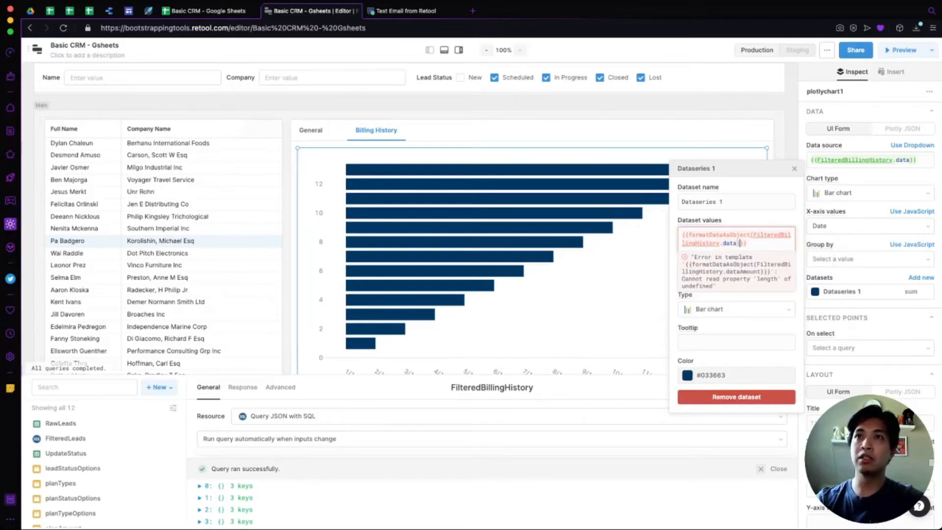
Step: Append .Amount after the closing parenthesis of formatDataAsObject in the dataset values
{"action": "key", "text": "Right"}
{"action": "type", "text": ".Amount"}
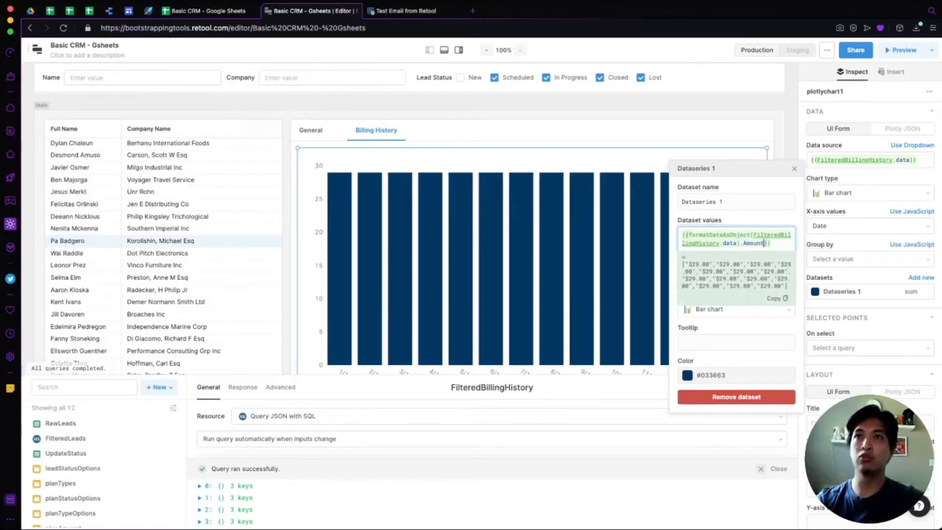
{"action": "left_click", "coordinate": [711, 221]}
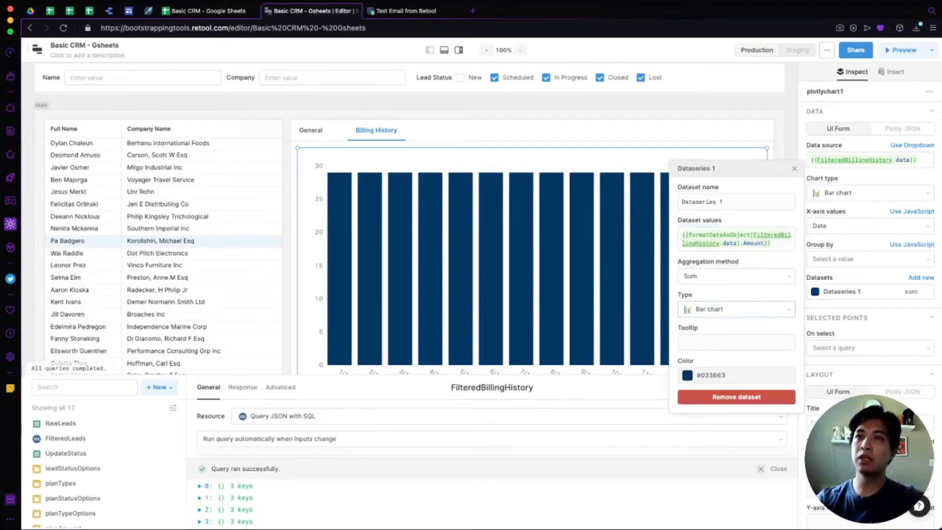
Step: Set the dataset's color to green #55A874 and close its settings
{"action": "left_click", "coordinate": [712, 375]}
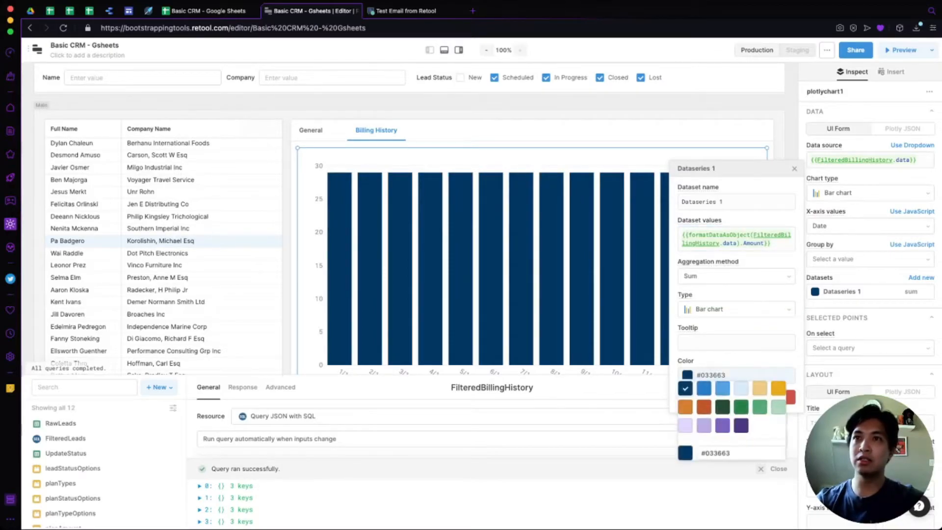
{"action": "left_click", "coordinate": [760, 407]}
{"action": "left_click", "coordinate": [756, 375]}
{"action": "left_click", "coordinate": [633, 131]}
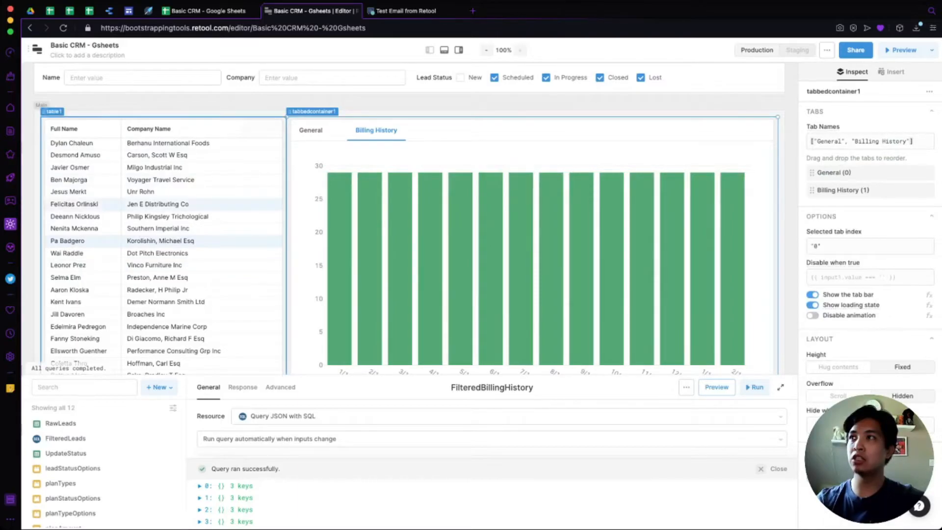
Step: Select several different leads in the table and compare their billing amounts in the chart
{"action": "left_click", "coordinate": [160, 179]}
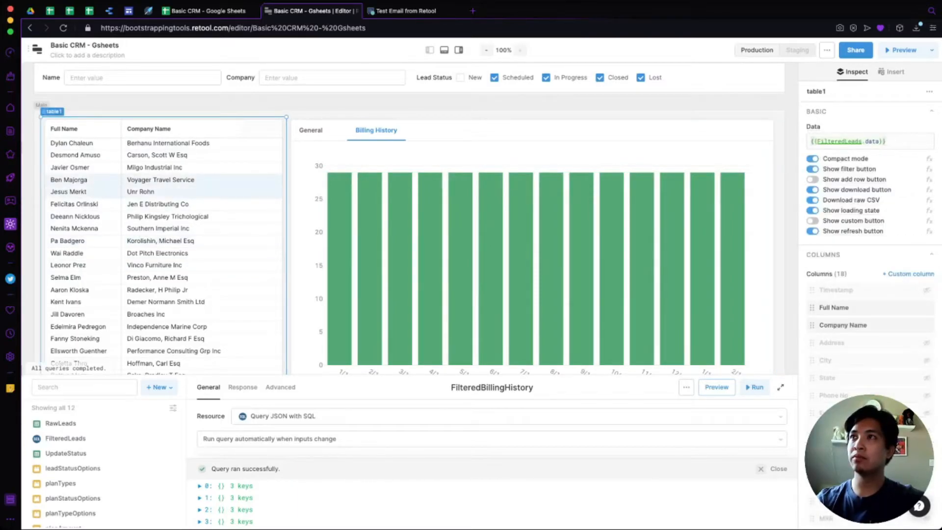
{"action": "left_click", "coordinate": [158, 254]}
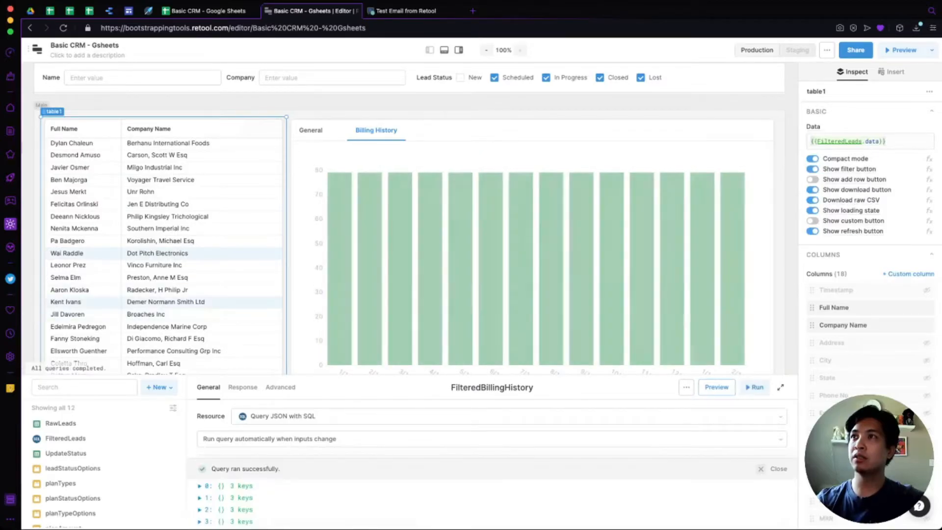
{"action": "left_click", "coordinate": [79, 326]}
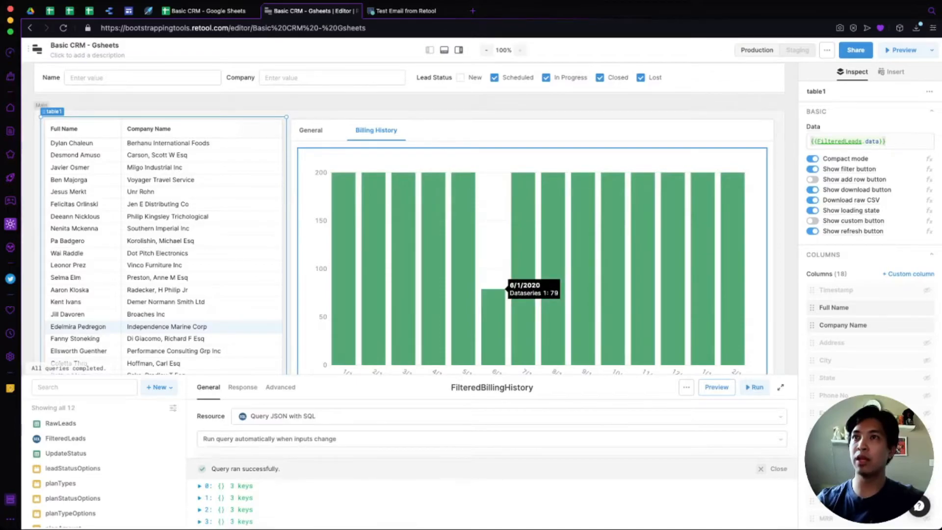
{"action": "scroll", "coordinate": [495, 294], "scroll_direction": "down", "scroll_amount": 1}
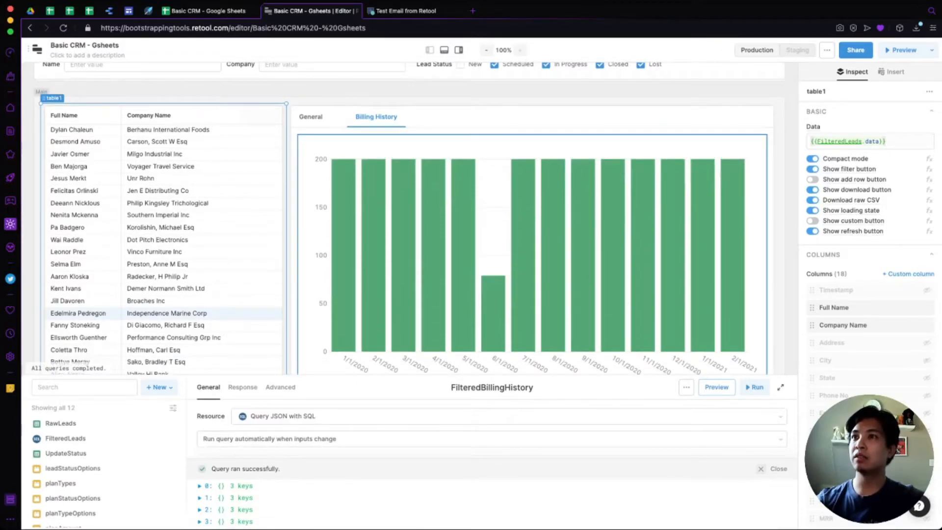
{"action": "scroll", "coordinate": [400, 167], "scroll_direction": "down", "scroll_amount": 2}
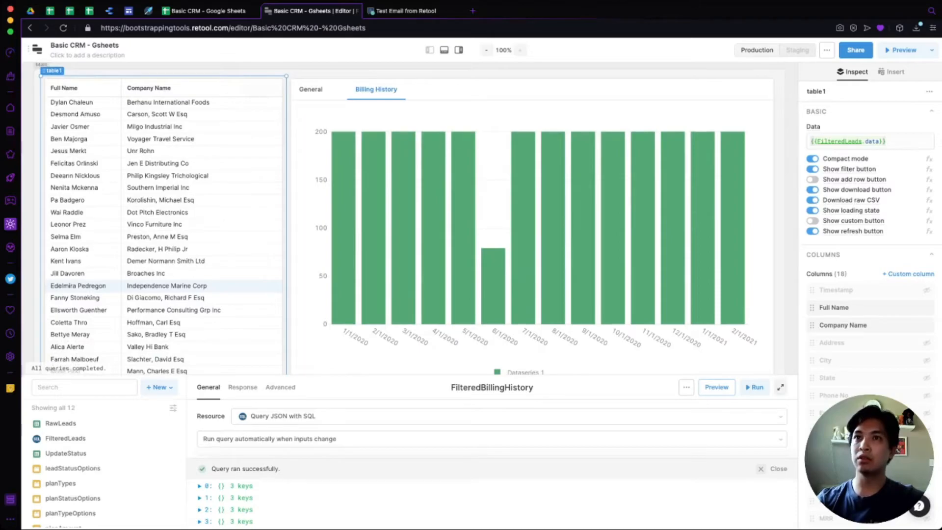
Step: Hide the query editor panel to show the whole Billing History chart
{"action": "left_click", "coordinate": [781, 387]}
{"action": "left_click", "coordinate": [444, 50]}
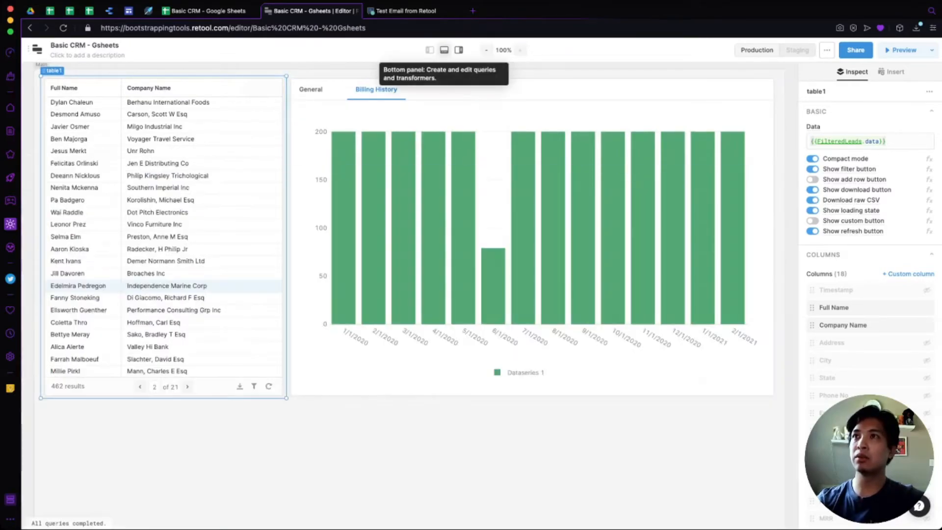
{"action": "scroll", "coordinate": [466, 197], "scroll_direction": "up", "scroll_amount": 1}
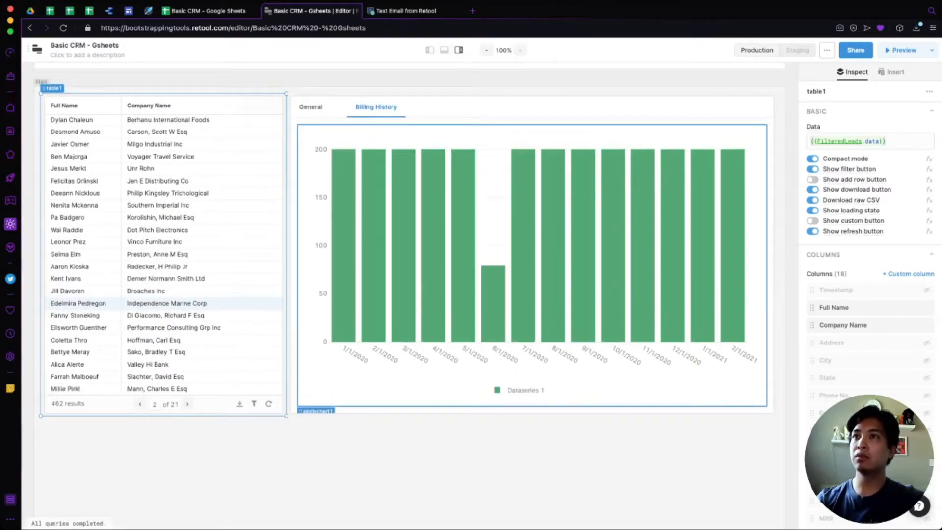
{"action": "scroll", "coordinate": [532, 260], "scroll_direction": "down", "scroll_amount": 1}
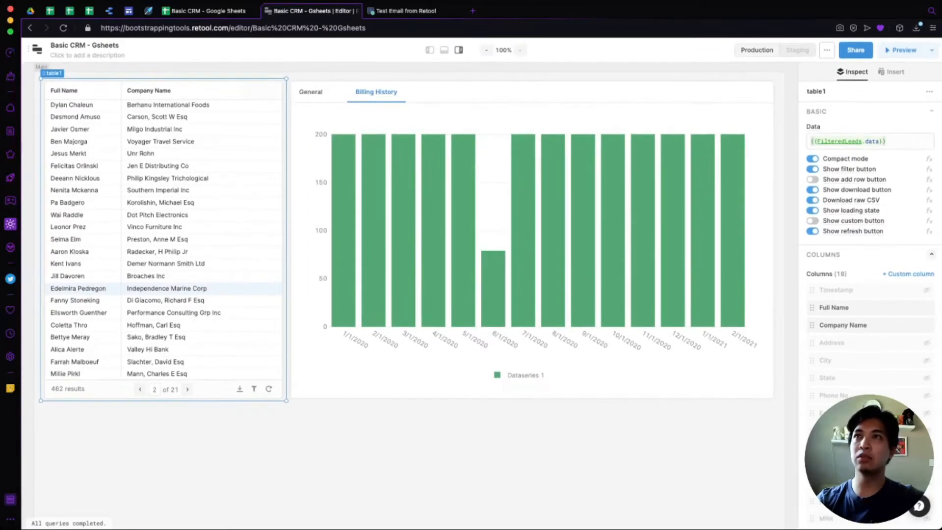
Step: Rename the chart's dataset as "$ Amount" and close its settings
{"action": "left_click", "coordinate": [583, 147]}
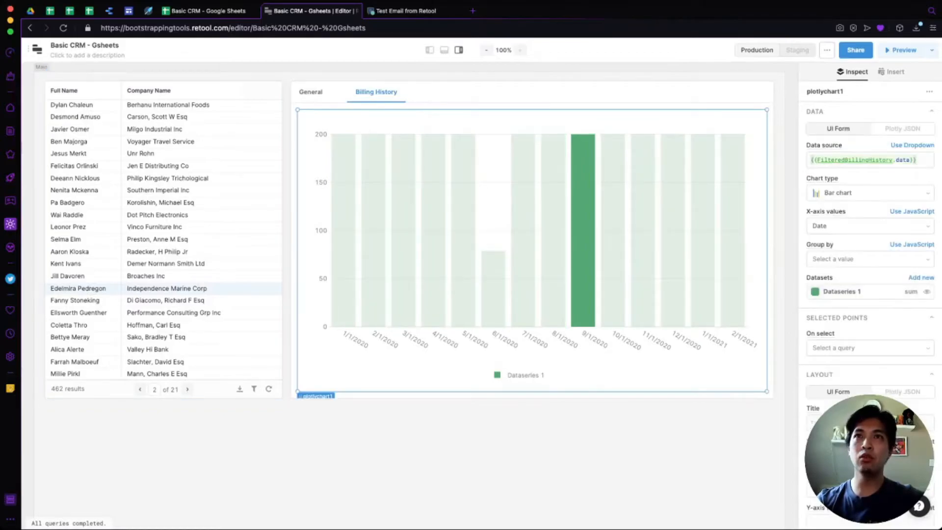
{"action": "left_click", "coordinate": [842, 291]}
{"action": "triple_click", "coordinate": [703, 202]}
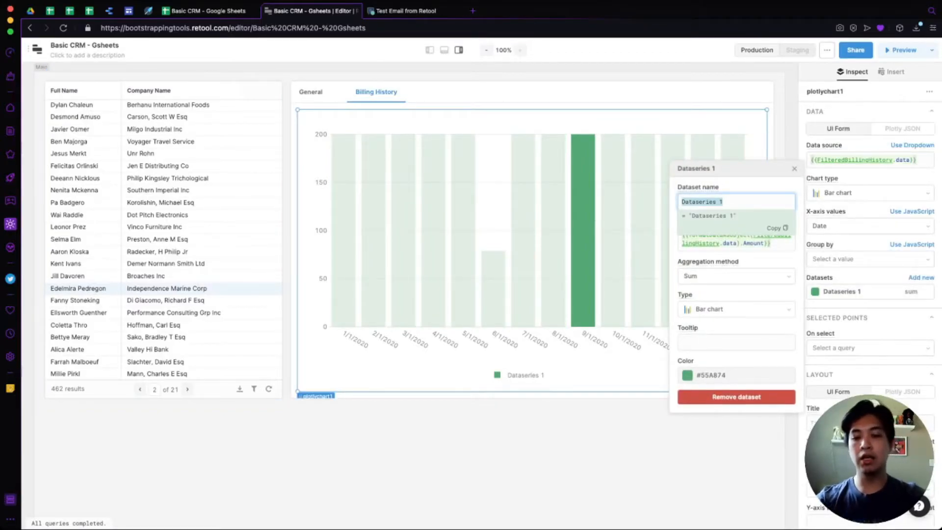
{"action": "type", "text": "$ AMoun"}
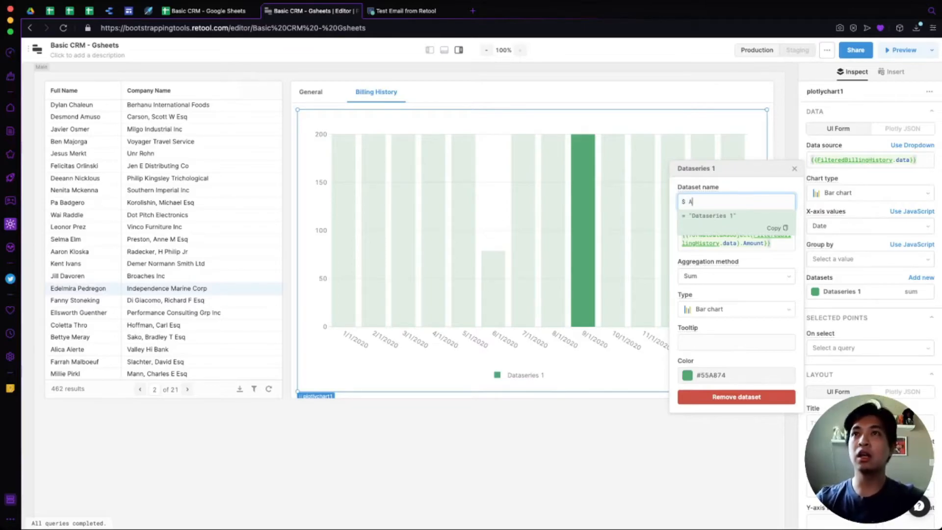
{"action": "key", "text": "BackSpace"}
{"action": "key", "text": "BackSpace"}
{"action": "key", "text": "BackSpace"}
{"action": "key", "text": "BackSpace"}
{"action": "type", "text": "mount"}
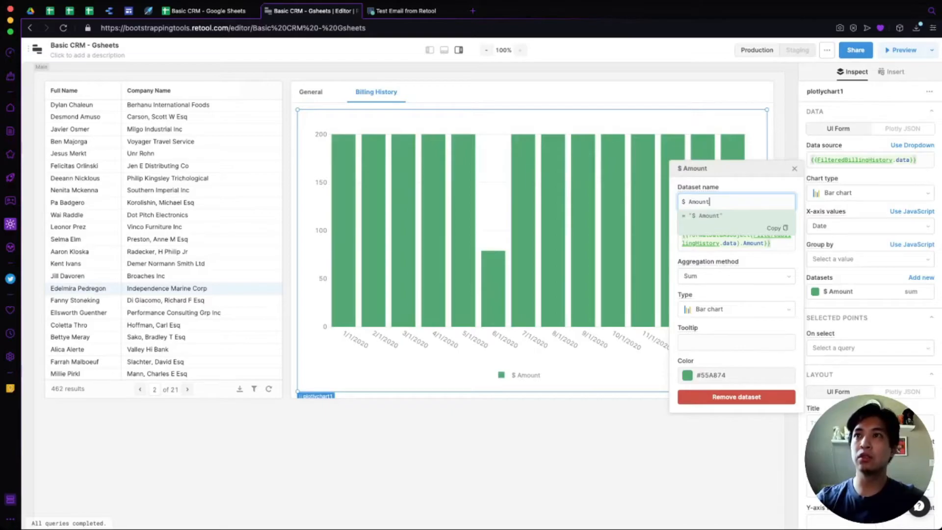
{"action": "key", "text": "Escape"}
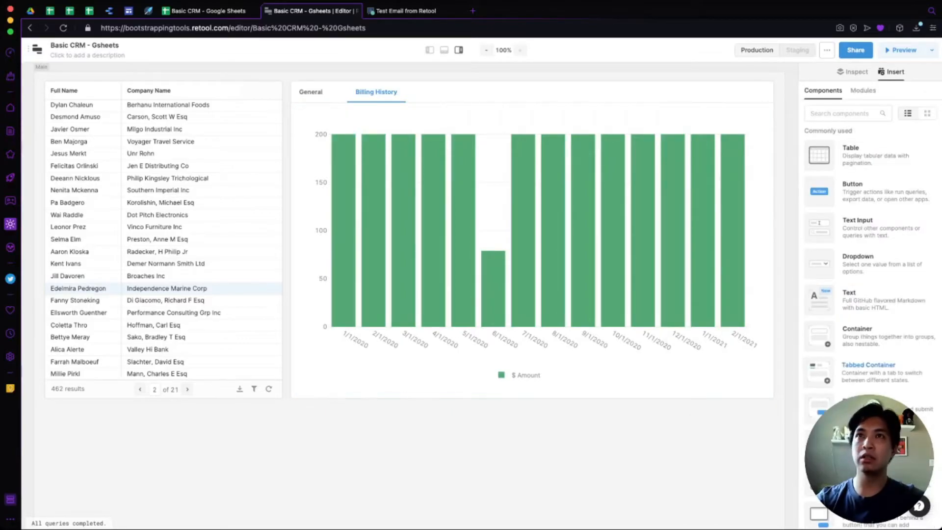
Step: Switch the chart's layout settings to Plotly JSON and set the title text to "Billing History"
{"action": "left_click", "coordinate": [533, 251]}
{"action": "scroll", "coordinate": [842, 311], "scroll_direction": "down", "scroll_amount": 3}
{"action": "scroll", "coordinate": [842, 310], "scroll_direction": "up", "scroll_amount": 1}
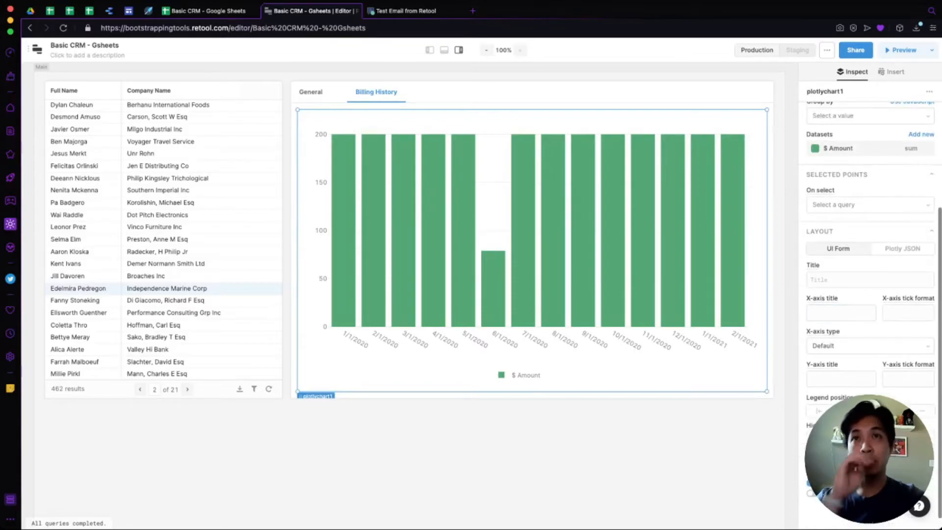
{"action": "left_click", "coordinate": [903, 248]}
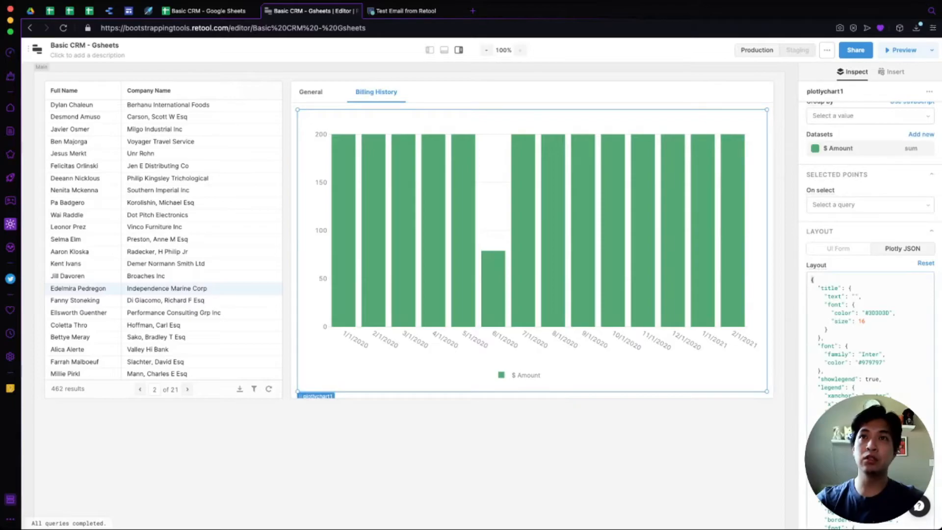
{"action": "left_click", "coordinate": [852, 296]}
{"action": "type", "text": "Billing History"}
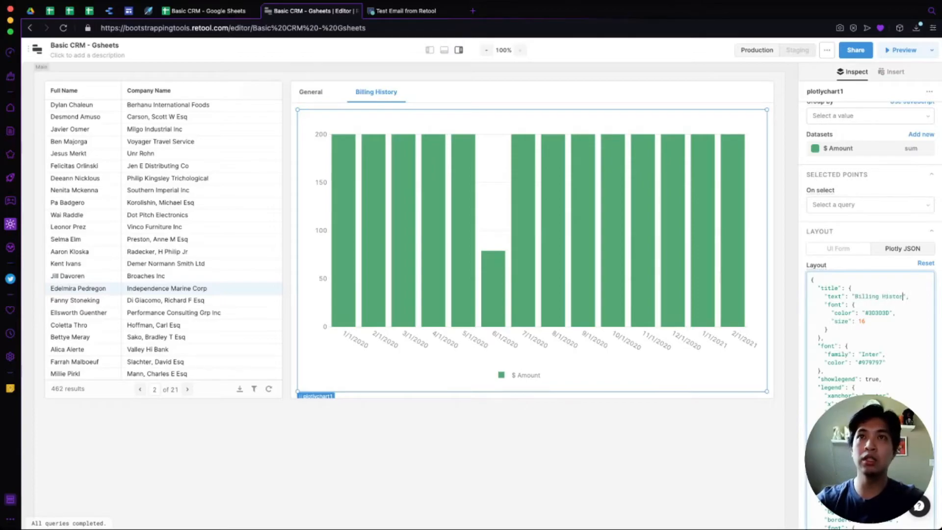
{"action": "left_click", "coordinate": [613, 157]}
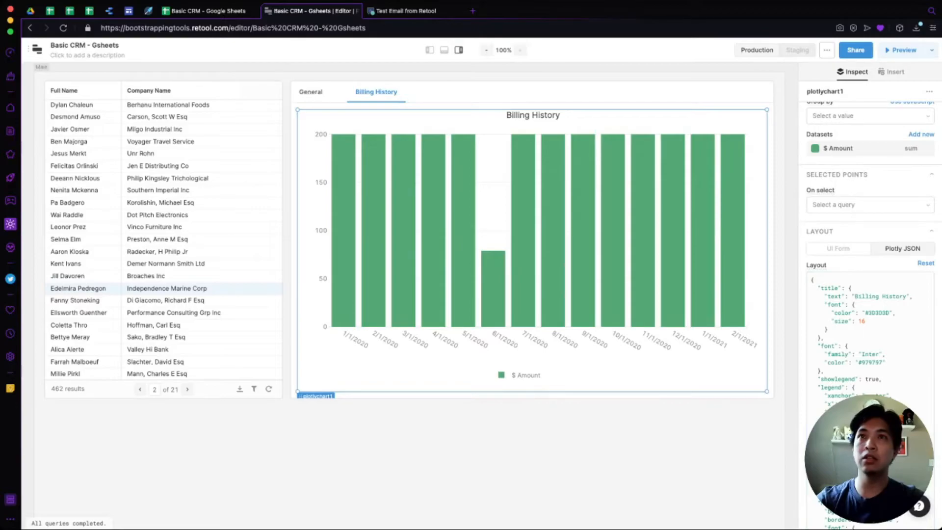
Step: Edit the y-axis section of the Plotly JSON layout so its tick labels carry a dollar sign
{"action": "scroll", "coordinate": [869, 344], "scroll_direction": "down", "scroll_amount": 3}
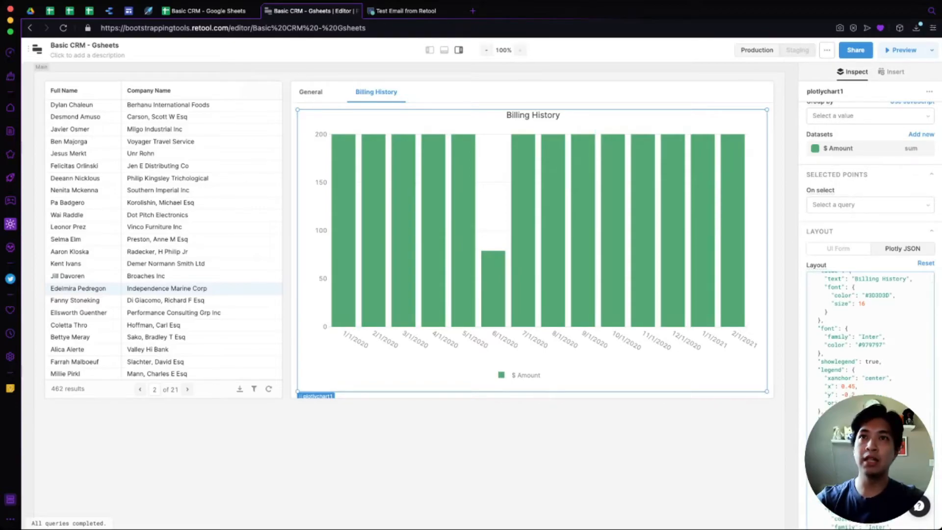
{"action": "scroll", "coordinate": [869, 344], "scroll_direction": "down", "scroll_amount": 10}
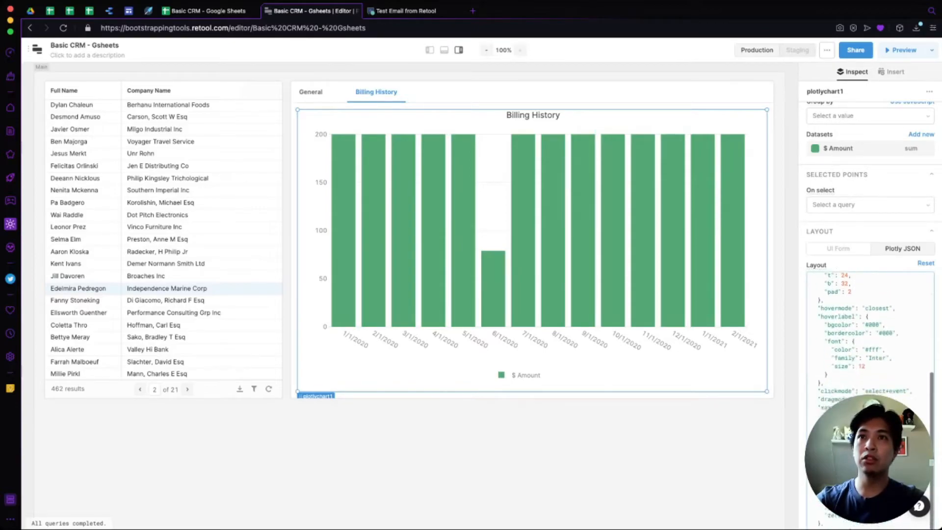
{"action": "scroll", "coordinate": [869, 344], "scroll_direction": "down", "scroll_amount": 1}
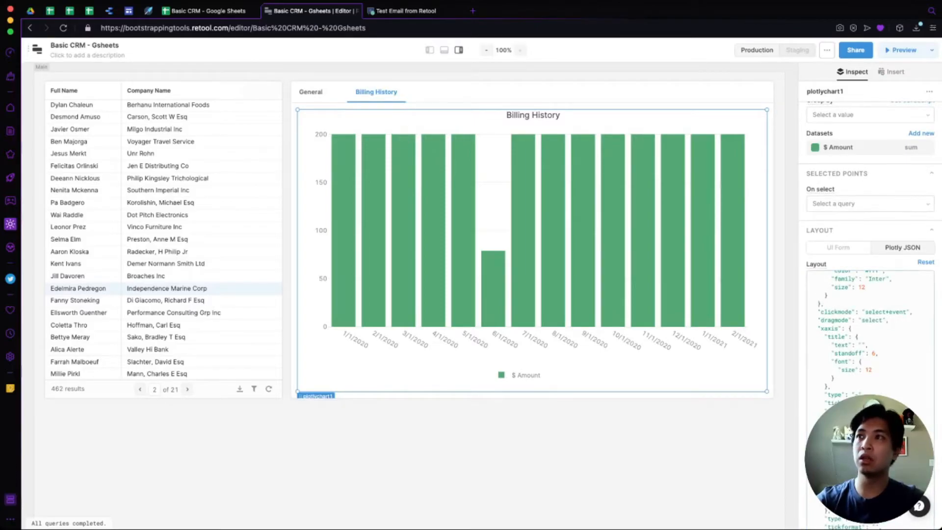
{"action": "scroll", "coordinate": [869, 294], "scroll_direction": "down", "scroll_amount": 5}
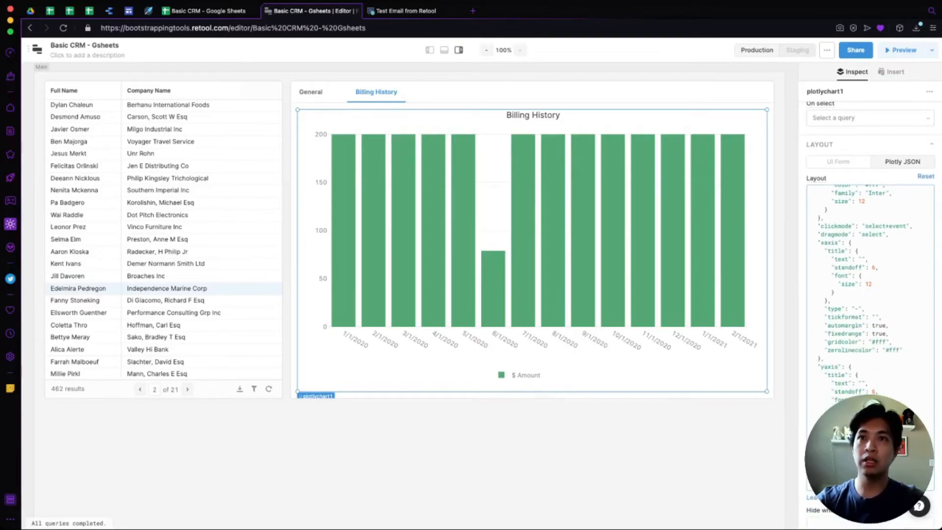
{"action": "left_click", "coordinate": [871, 304]}
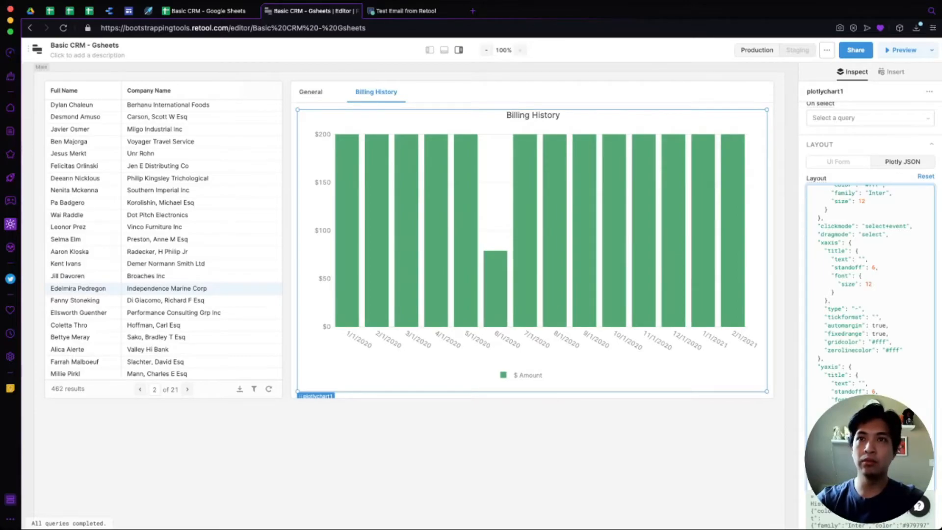
Step: Extend the y-axis to $250 in the chart's Plotly JSON layout and check the chart with two other leads
{"action": "type", "text": ","}
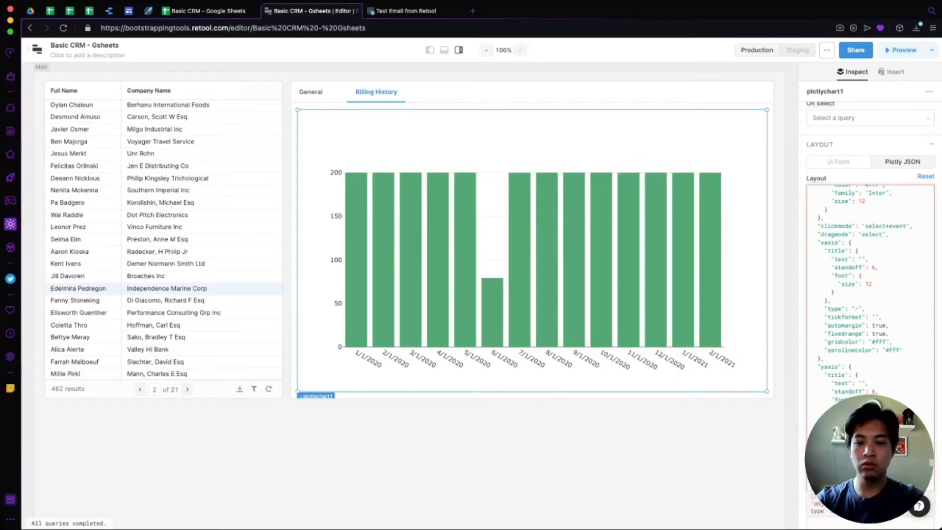
{"action": "key", "text": "BackSpace"}
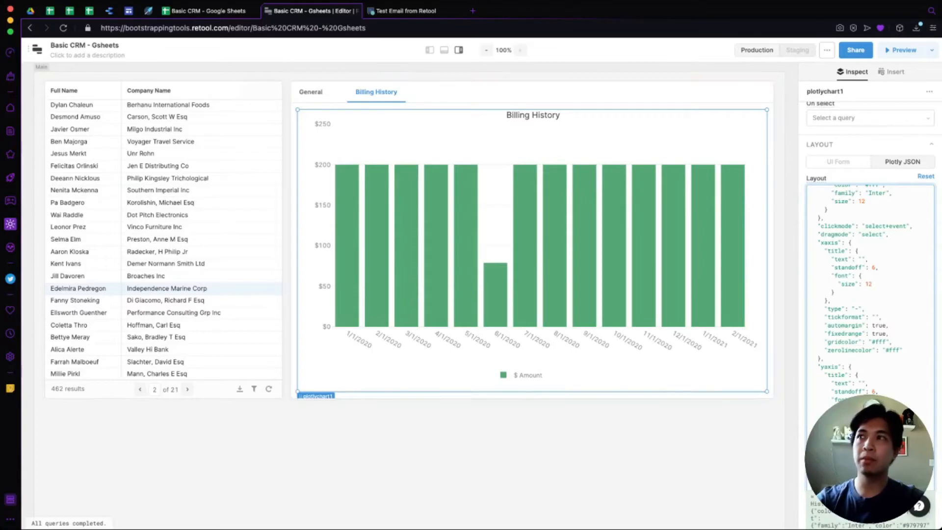
{"action": "scroll", "coordinate": [871, 295], "scroll_direction": "up", "scroll_amount": 1}
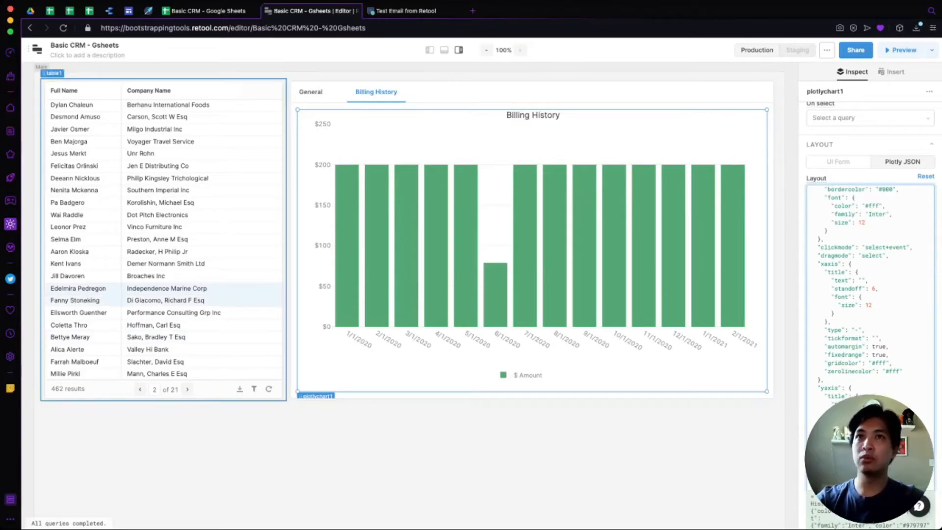
{"action": "left_click", "coordinate": [162, 337]}
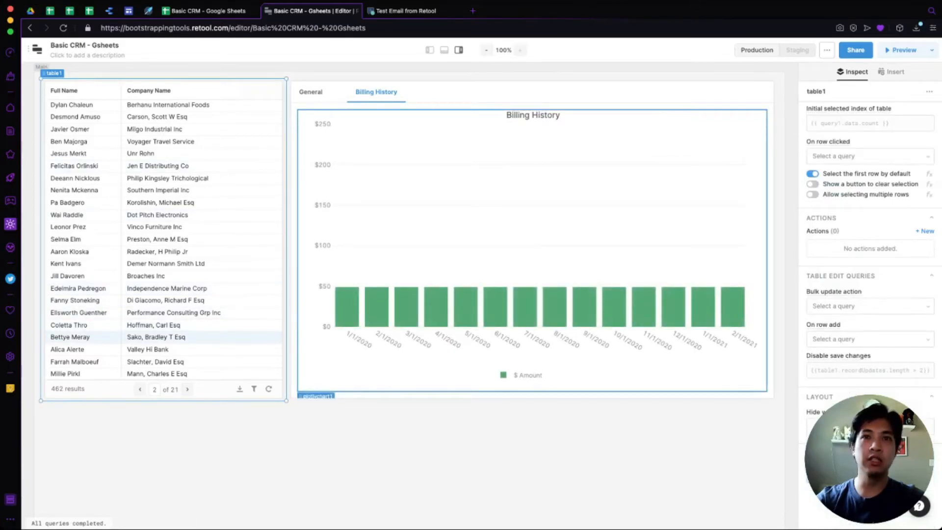
{"action": "left_click", "coordinate": [196, 154]}
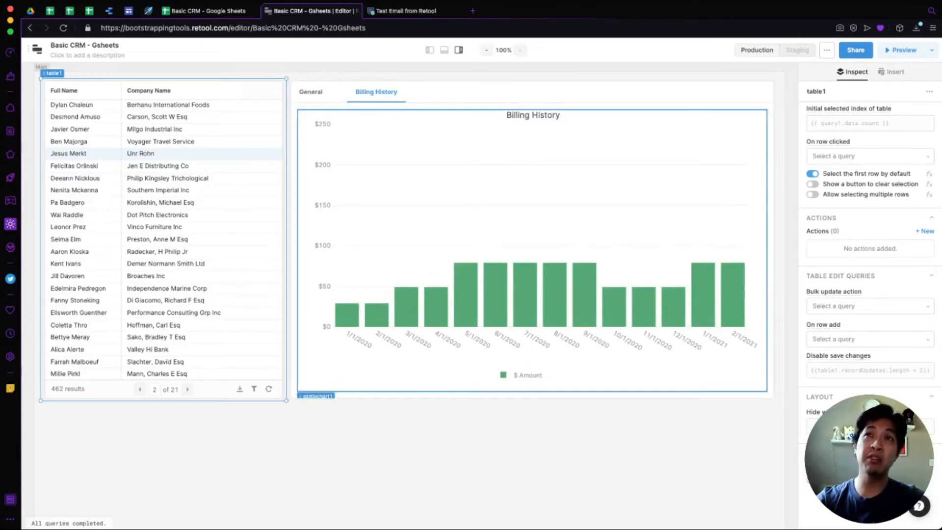
Step: Change the Billing History chart's type to Line chart
{"action": "left_click", "coordinate": [638, 197]}
{"action": "scroll", "coordinate": [870, 255], "scroll_direction": "up", "scroll_amount": 4}
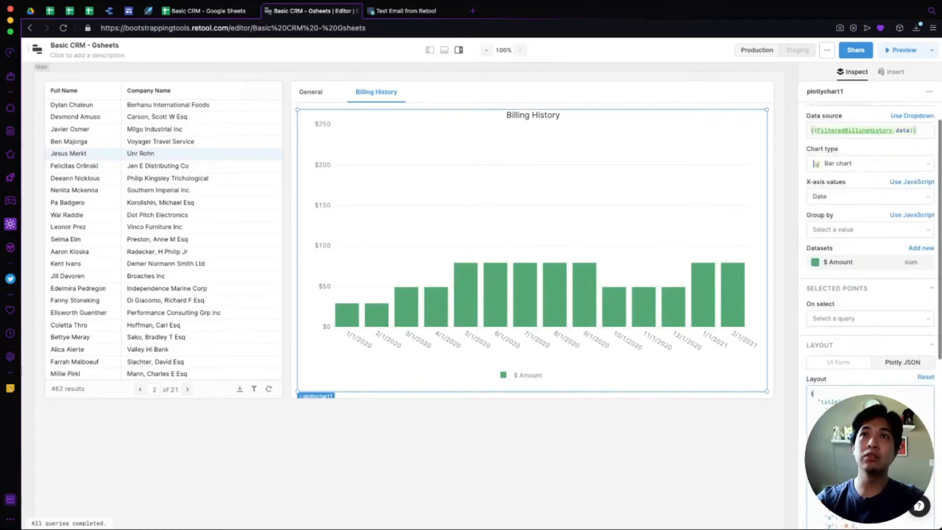
{"action": "scroll", "coordinate": [871, 245], "scroll_direction": "up", "scroll_amount": 2}
{"action": "left_click", "coordinate": [870, 193]}
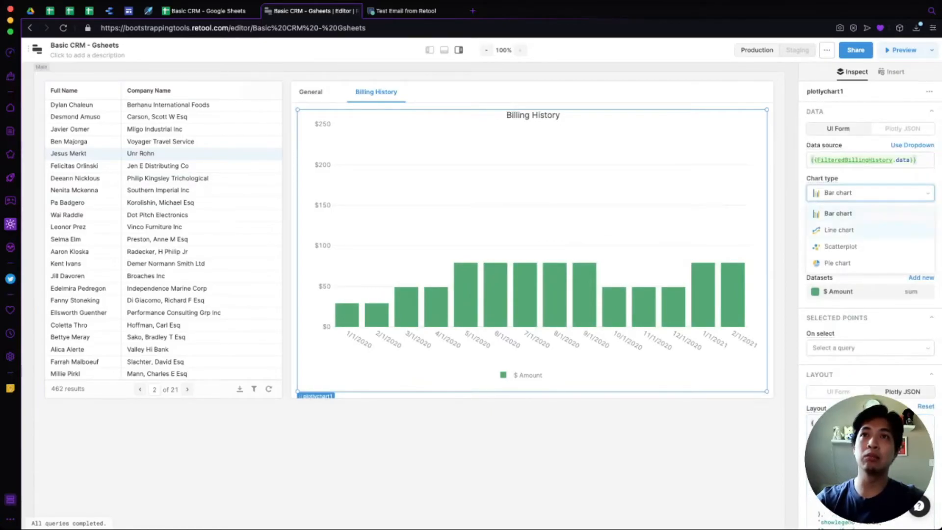
{"action": "left_click", "coordinate": [840, 230]}
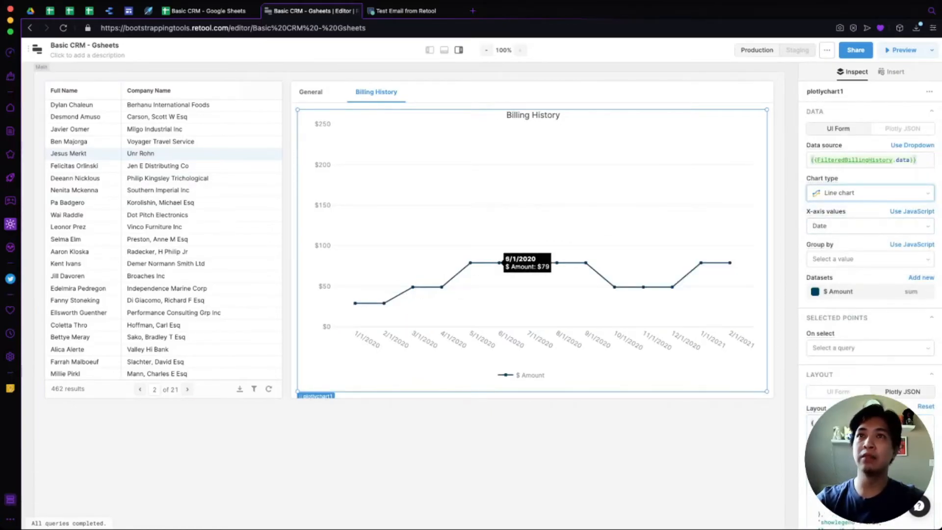
{"action": "left_click", "coordinate": [870, 193]}
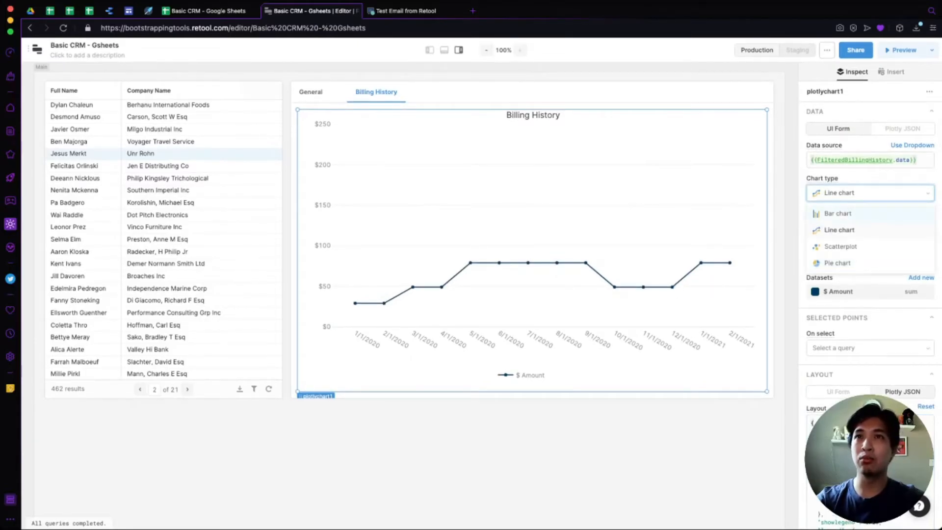
{"action": "left_click", "coordinate": [839, 230]}
Step: Set the $ Amount dataset's color to #55A874 and view the line chart for the Demer Normann Smith Ltd lead
{"action": "left_click", "coordinate": [841, 291]}
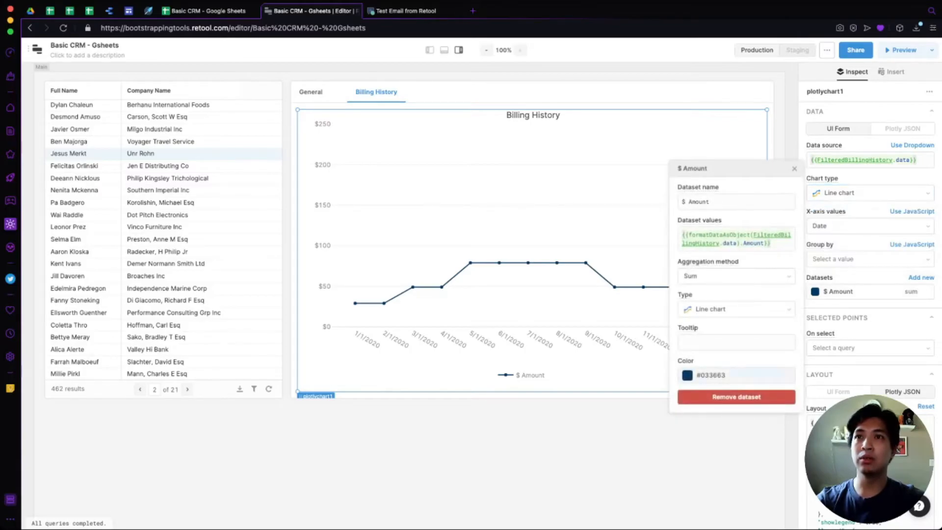
{"action": "left_click", "coordinate": [736, 376]}
{"action": "left_click", "coordinate": [741, 407]}
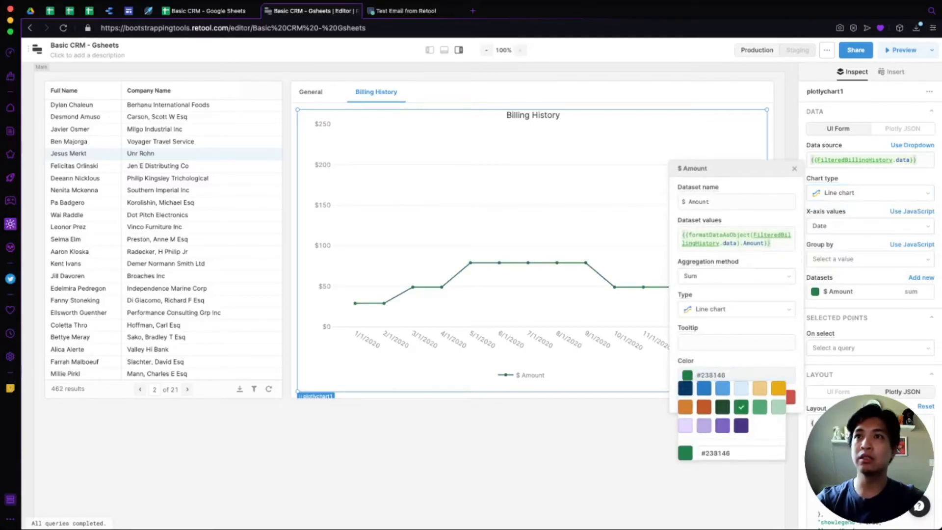
{"action": "left_click", "coordinate": [760, 407]}
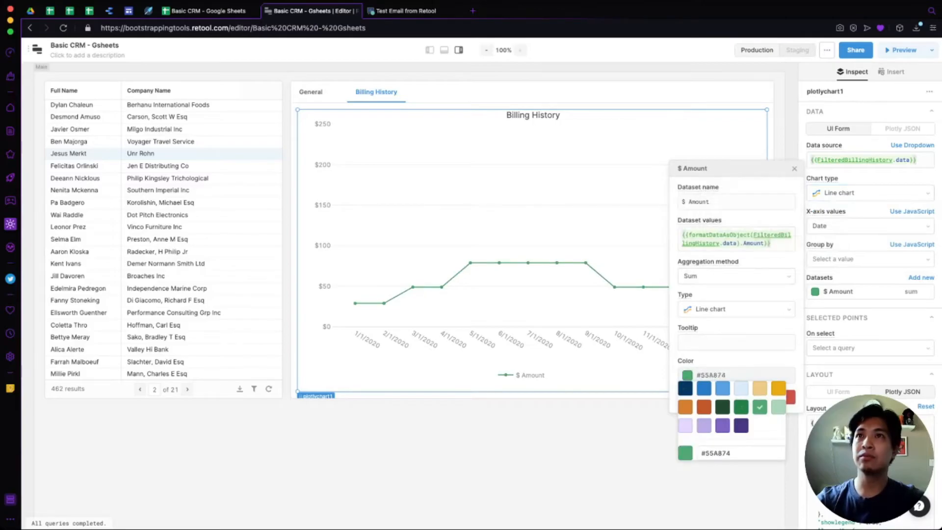
{"action": "left_click", "coordinate": [471, 265]}
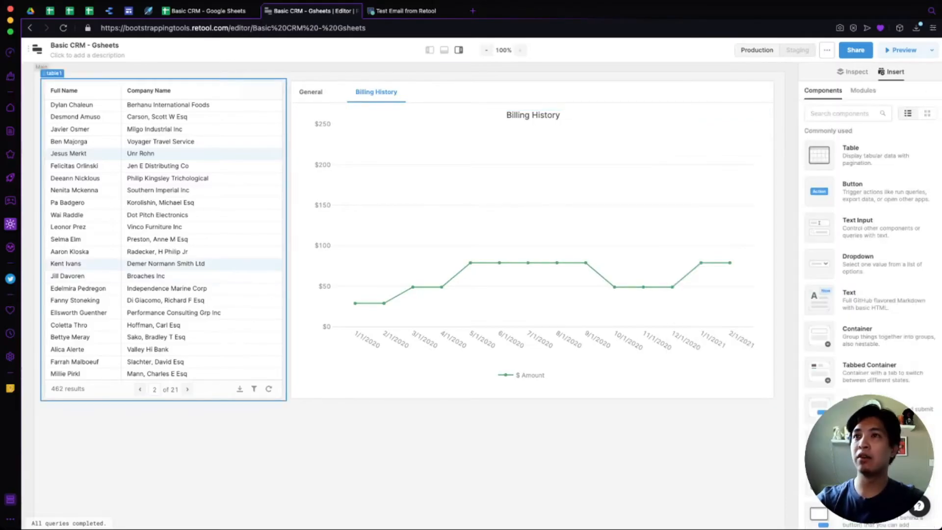
{"action": "left_click", "coordinate": [216, 264]}
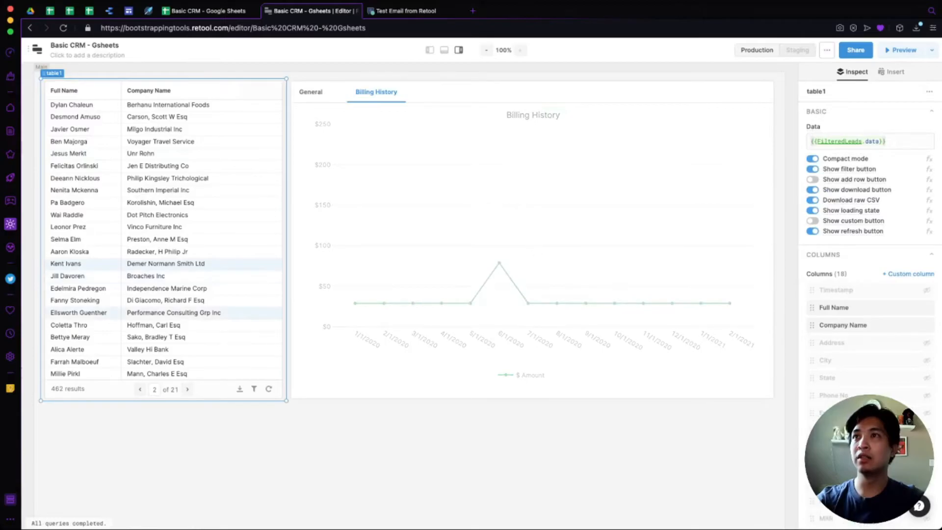
{"action": "mouse_move", "coordinate": [499, 264]}
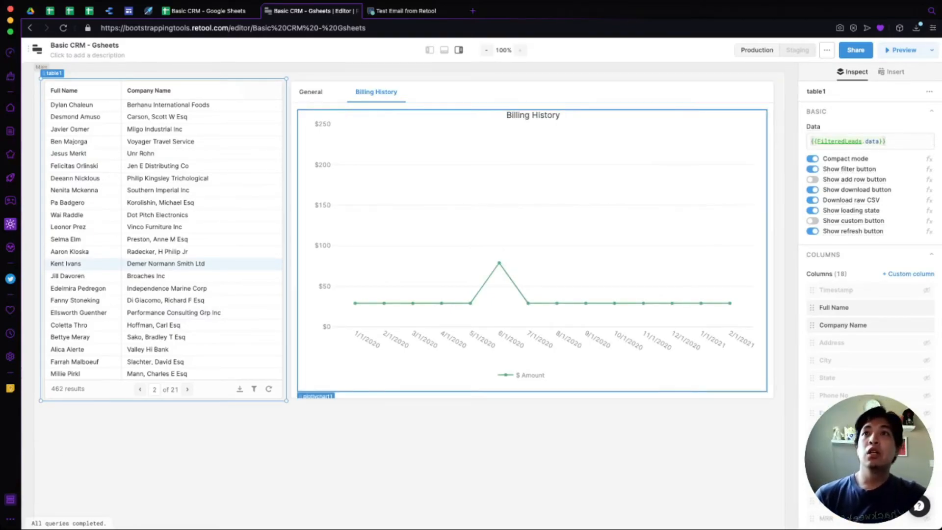
Step: Examine the $ Amount dataset's aggregation methods and the Billing History chart's Plotly JSON layout code
{"action": "left_click", "coordinate": [533, 196]}
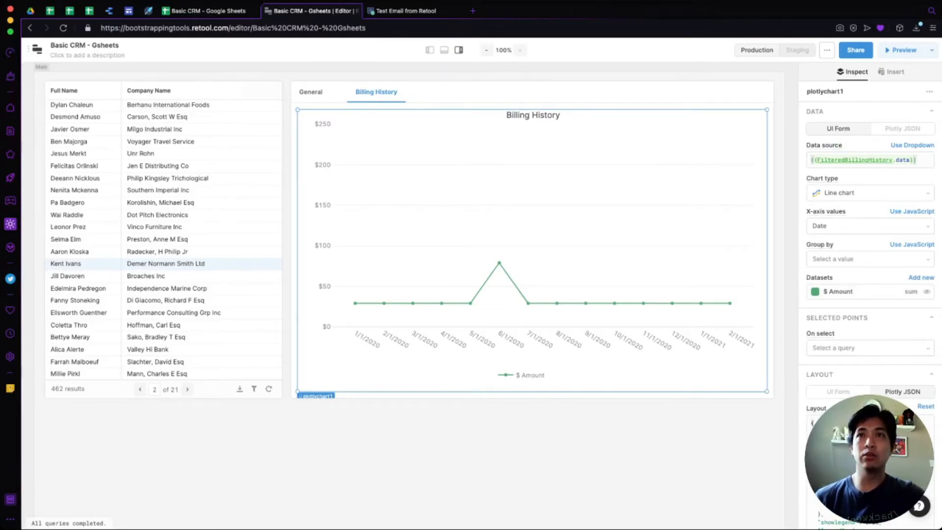
{"action": "left_click", "coordinate": [859, 292]}
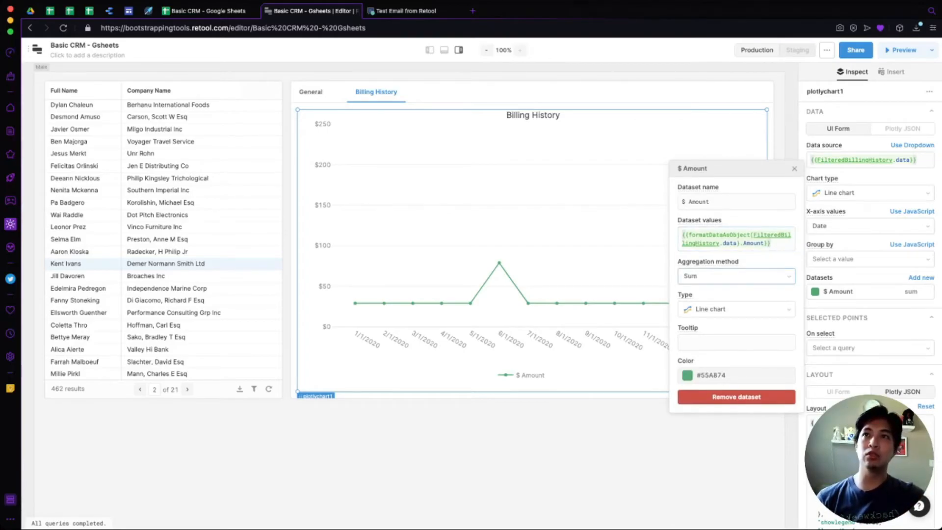
{"action": "left_click", "coordinate": [736, 276]}
{"action": "left_click", "coordinate": [736, 276]}
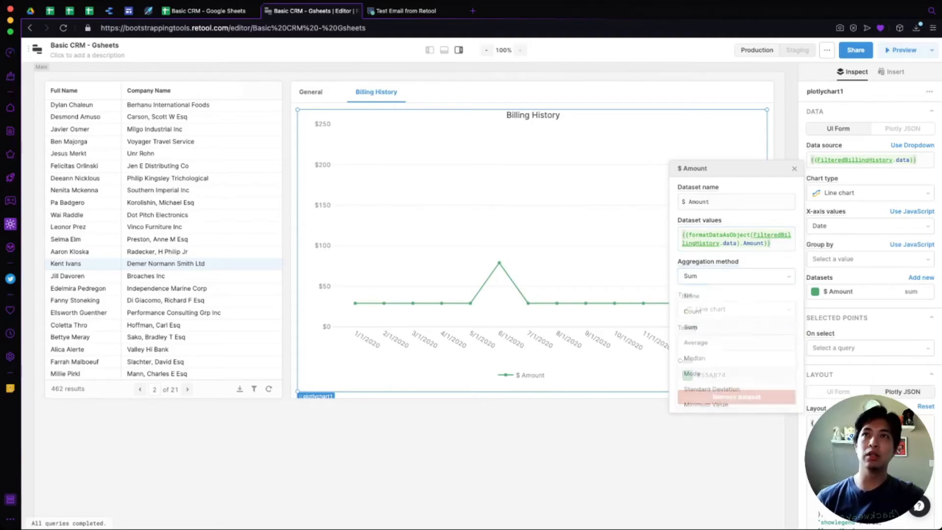
{"action": "left_click", "coordinate": [864, 291]}
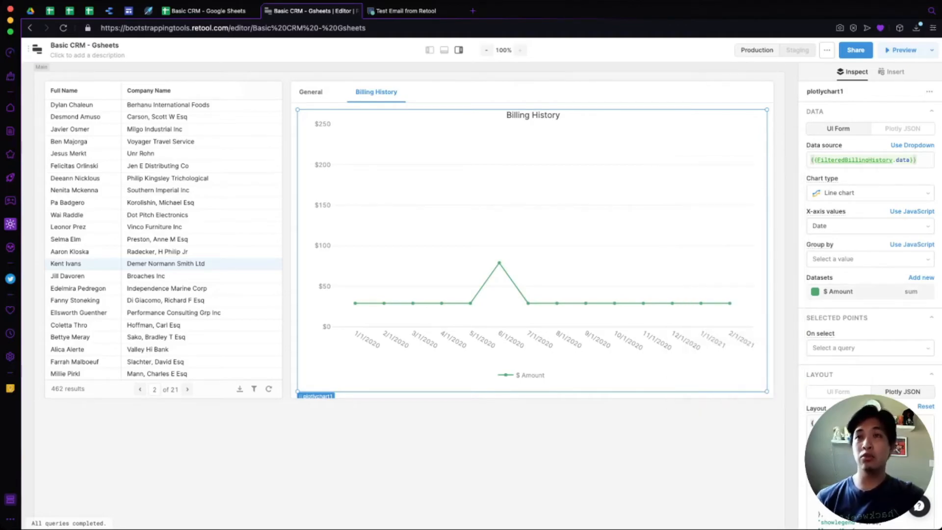
{"action": "scroll", "coordinate": [870, 246], "scroll_direction": "down", "scroll_amount": 5}
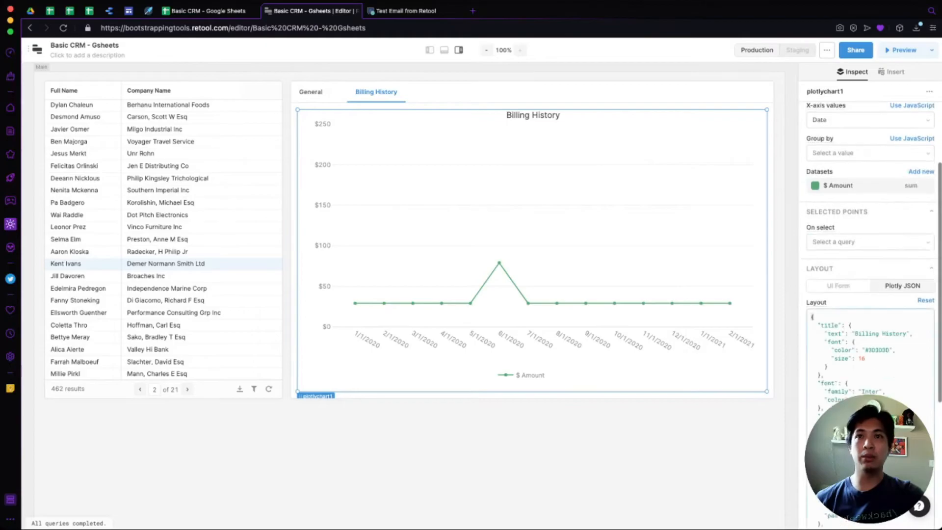
{"action": "scroll", "coordinate": [869, 334], "scroll_direction": "down", "scroll_amount": 2}
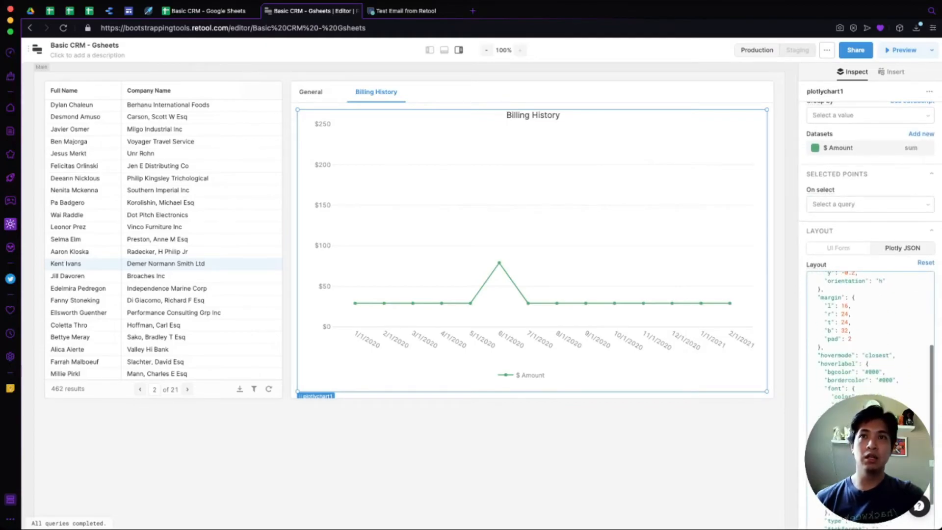
{"action": "scroll", "coordinate": [869, 334], "scroll_direction": "down", "scroll_amount": 6}
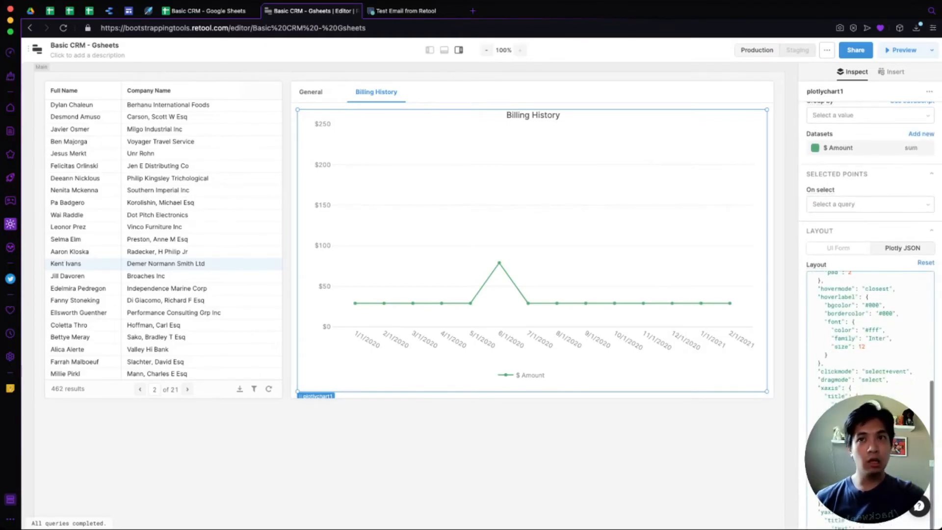
{"action": "scroll", "coordinate": [869, 319], "scroll_direction": "up", "scroll_amount": 10}
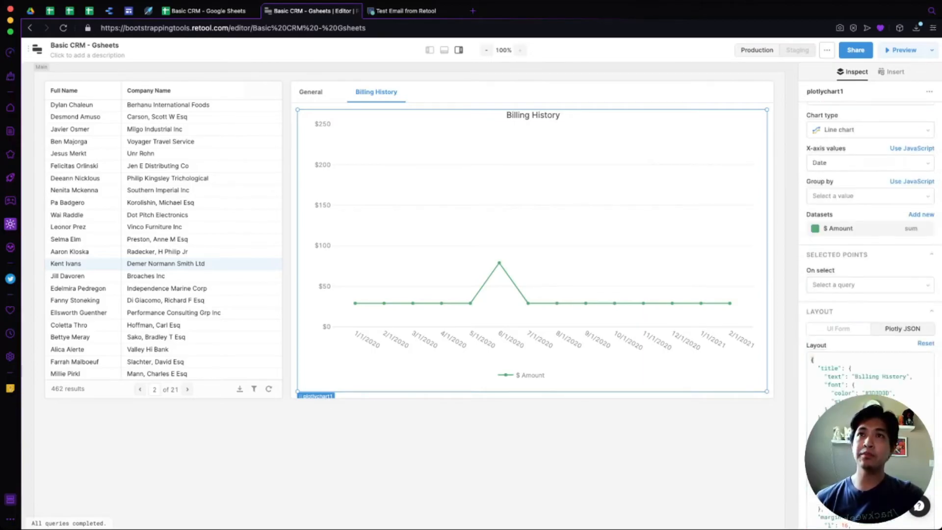
{"action": "key", "text": "Escape"}
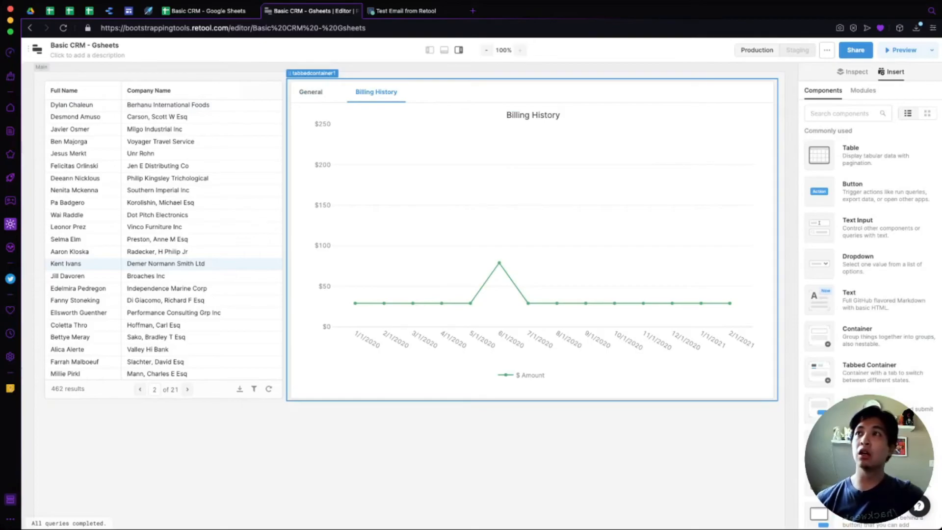
Step: View the General tab, return to Billing History, and compare the chart across several leads in the table
{"action": "left_click", "coordinate": [311, 91]}
{"action": "left_click", "coordinate": [376, 92]}
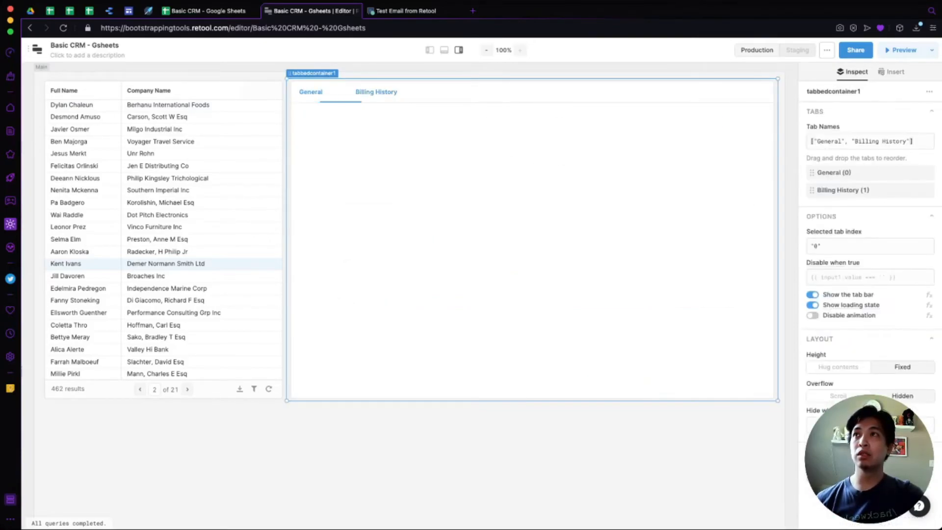
{"action": "left_click", "coordinate": [157, 251]}
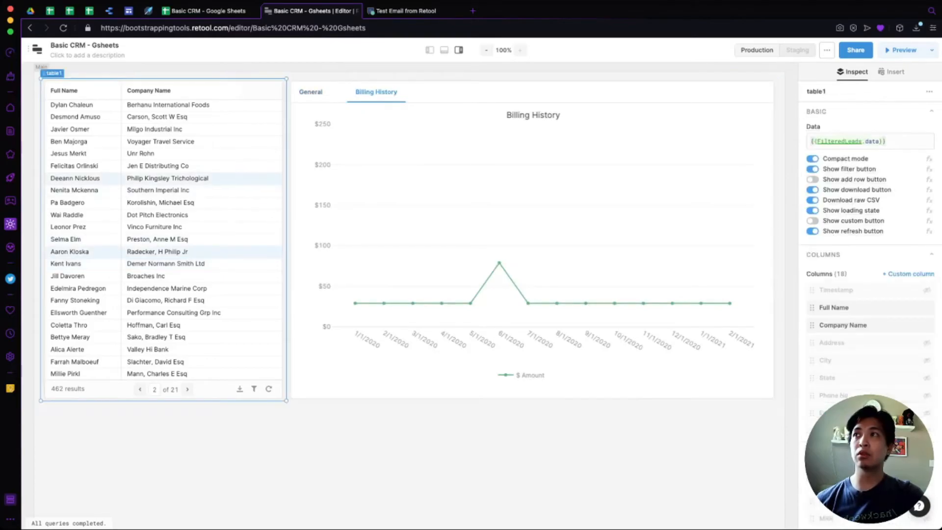
{"action": "left_click", "coordinate": [157, 153]}
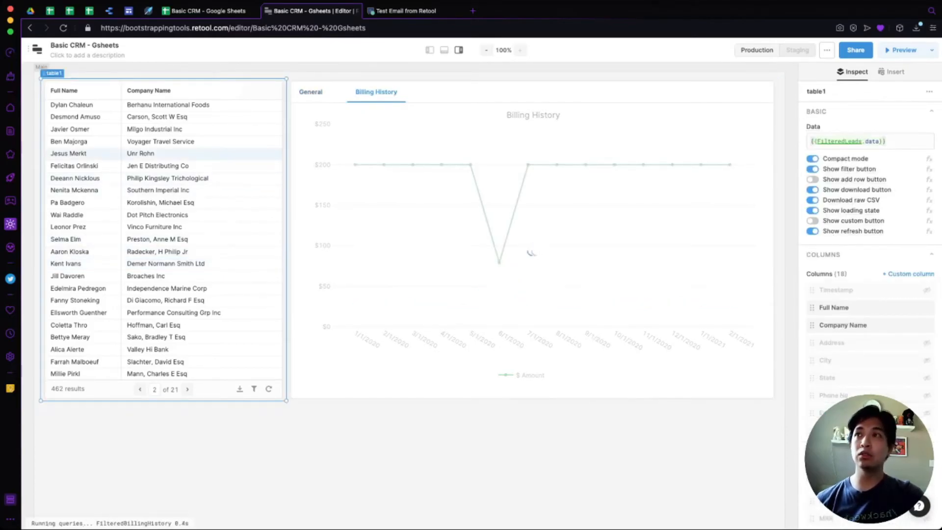
{"action": "left_click", "coordinate": [157, 338]}
{"action": "left_click", "coordinate": [157, 362]}
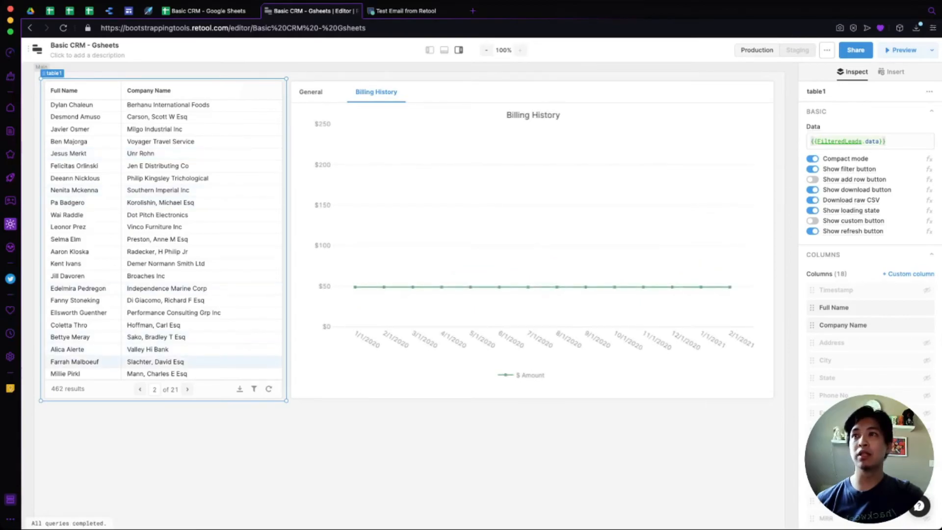
{"action": "left_click", "coordinate": [157, 251]}
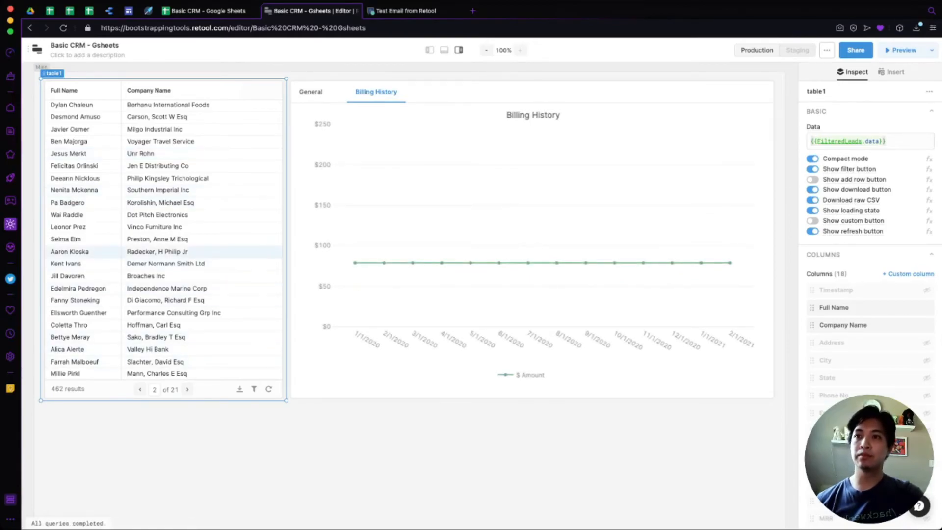